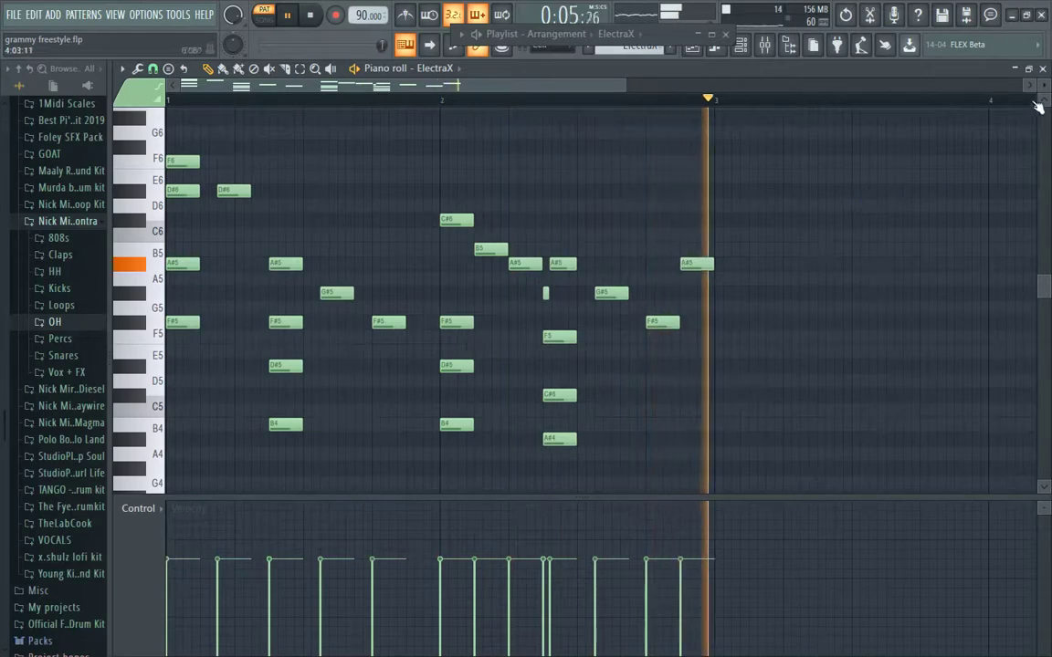
Step: Stop the ElectraX playback, close its piano roll and switch to Pattern 9
{"action": "key", "text": "space"}
{"action": "left_click", "coordinate": [1042, 69]}
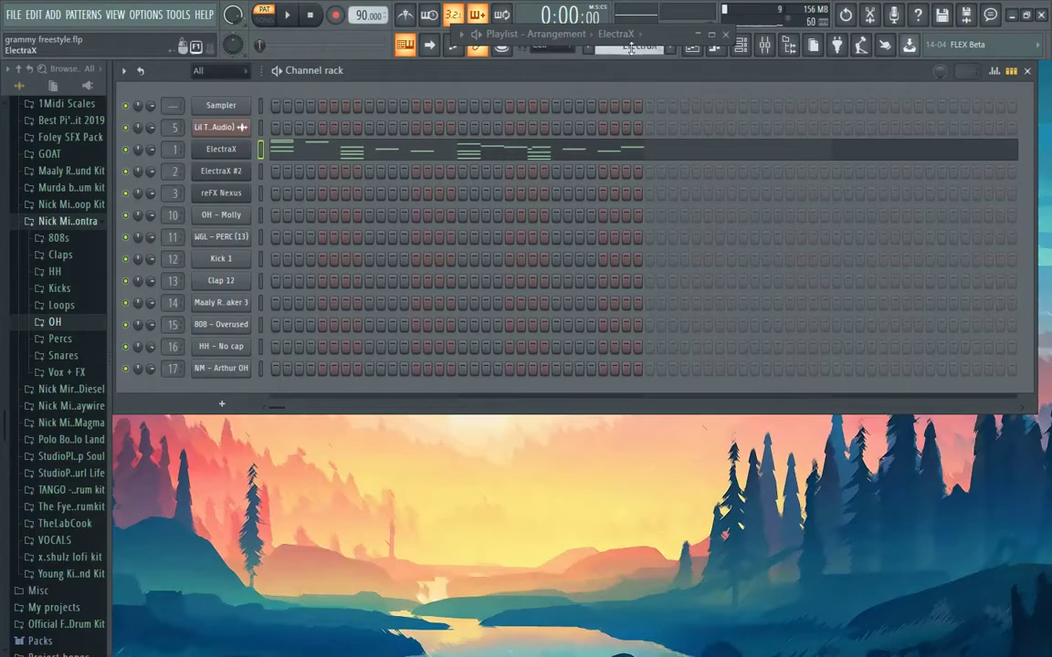
{"action": "scroll", "coordinate": [630, 48], "scroll_direction": "down", "scroll_amount": 4}
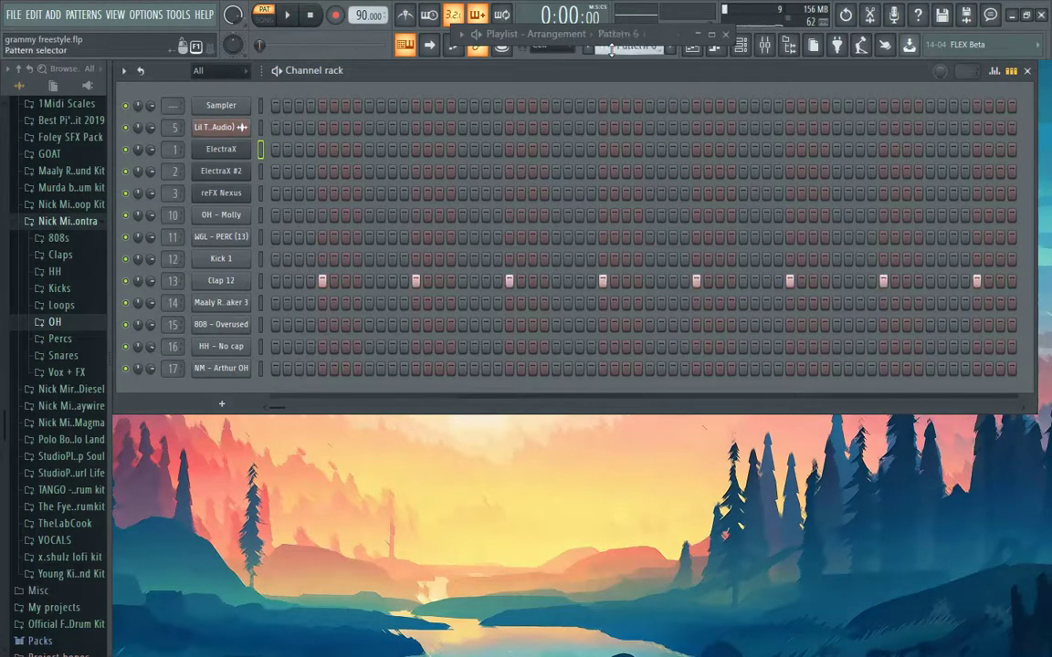
{"action": "scroll", "coordinate": [611, 50], "scroll_direction": "down", "scroll_amount": 3}
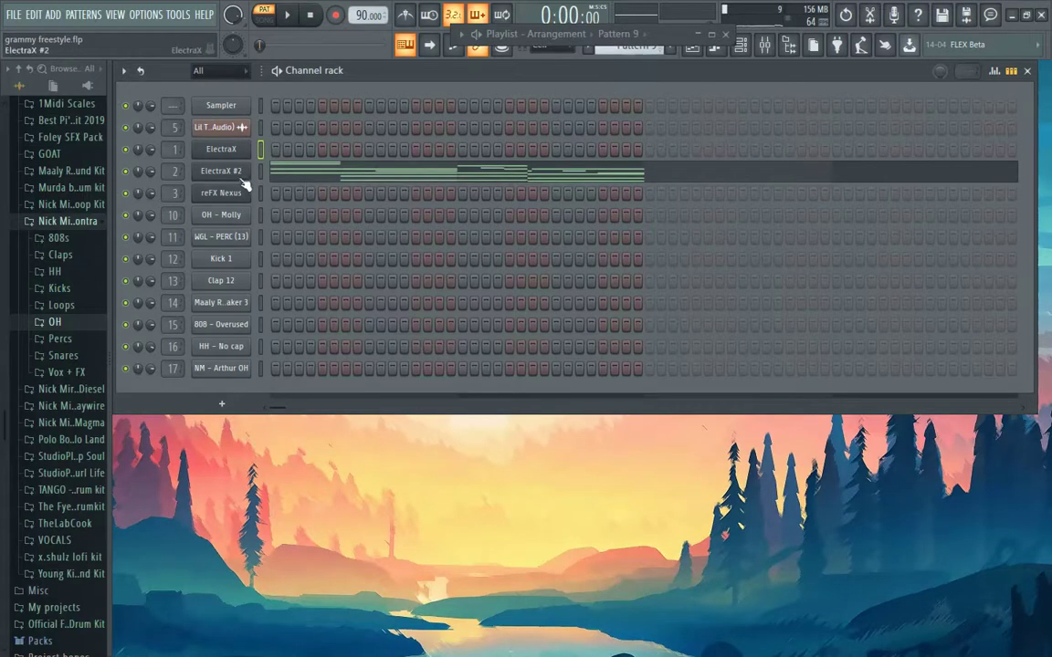
Step: Examine the lead preset chosen in the ElectraX #2 synth and its preset list, leaving the preset as is
{"action": "left_click", "coordinate": [237, 172]}
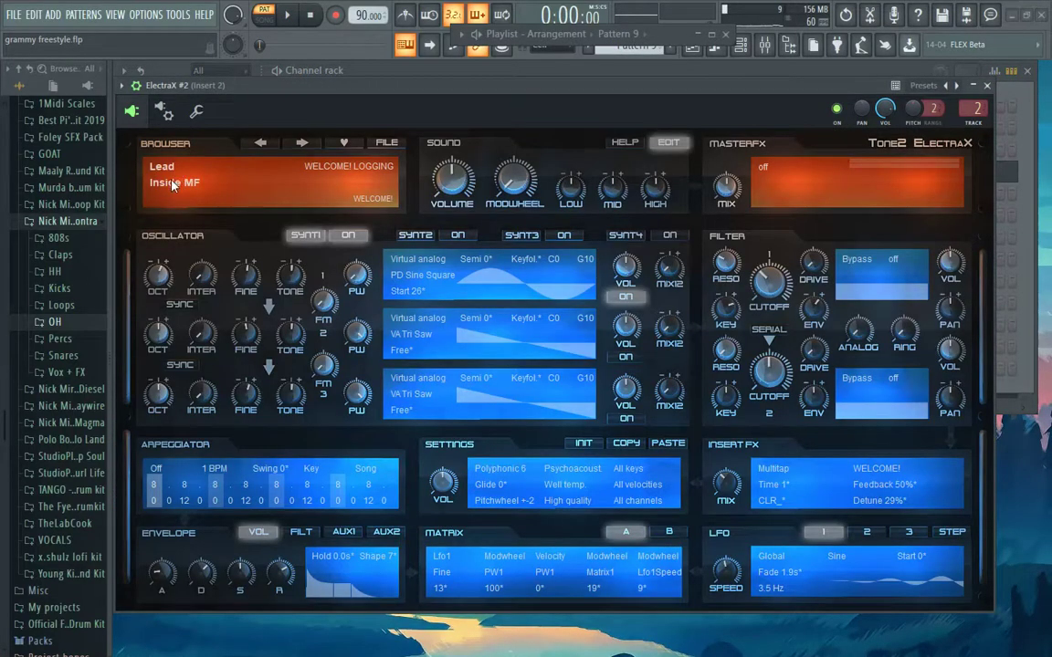
{"action": "left_click", "coordinate": [173, 184]}
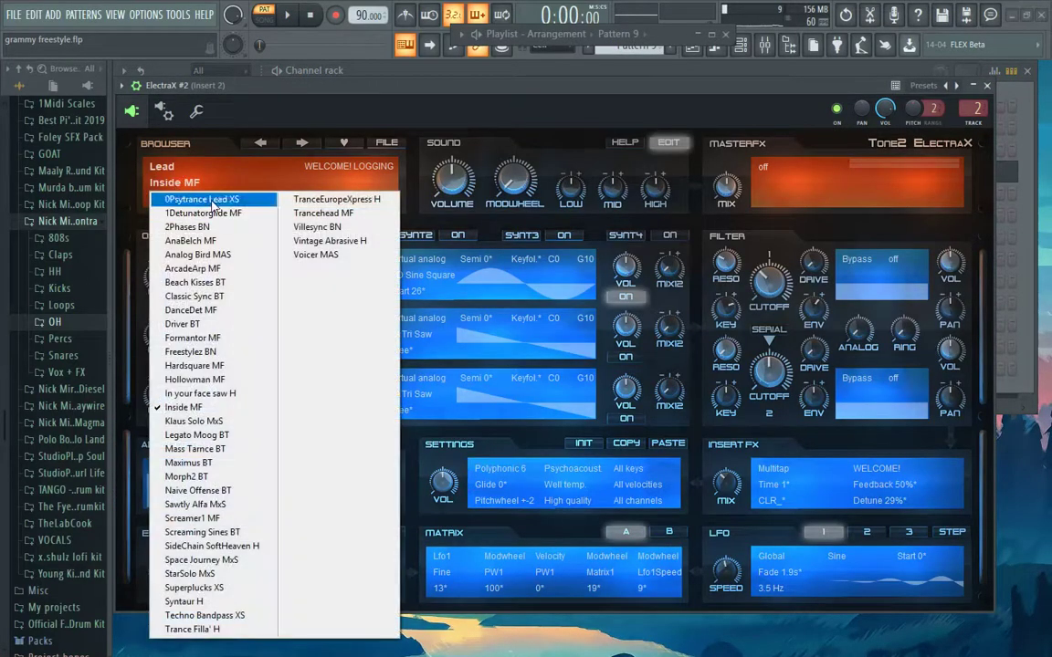
{"action": "left_click", "coordinate": [403, 165]}
{"action": "left_click", "coordinate": [986, 85]}
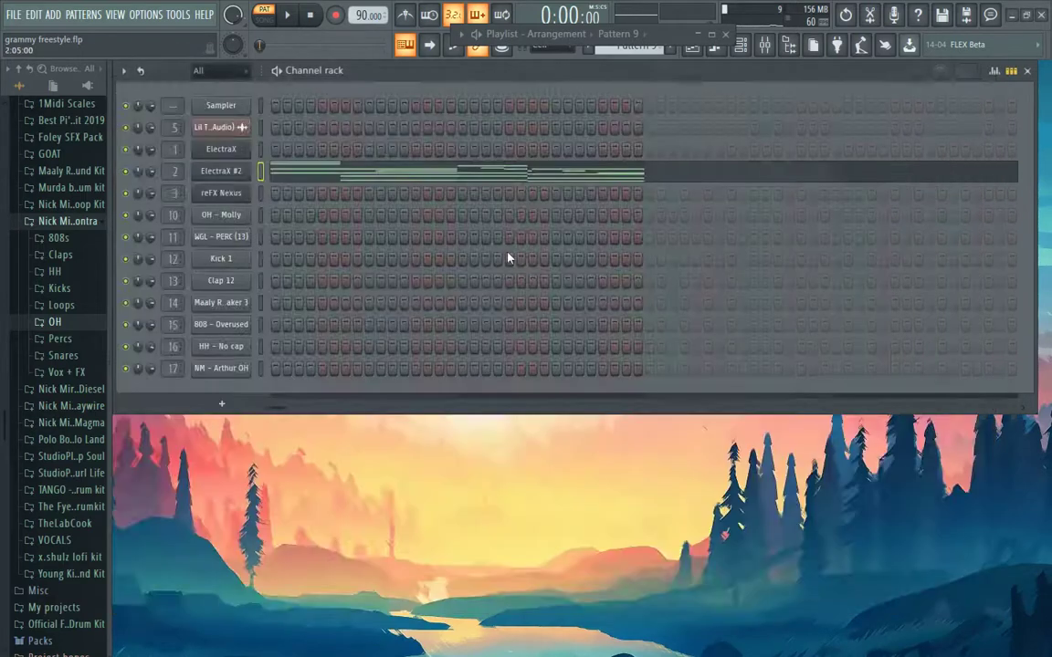
Step: Play back the ElectraX #2 chord and melody notes in the piano roll, and close it
{"action": "left_click", "coordinate": [334, 172]}
{"action": "key", "text": "space"}
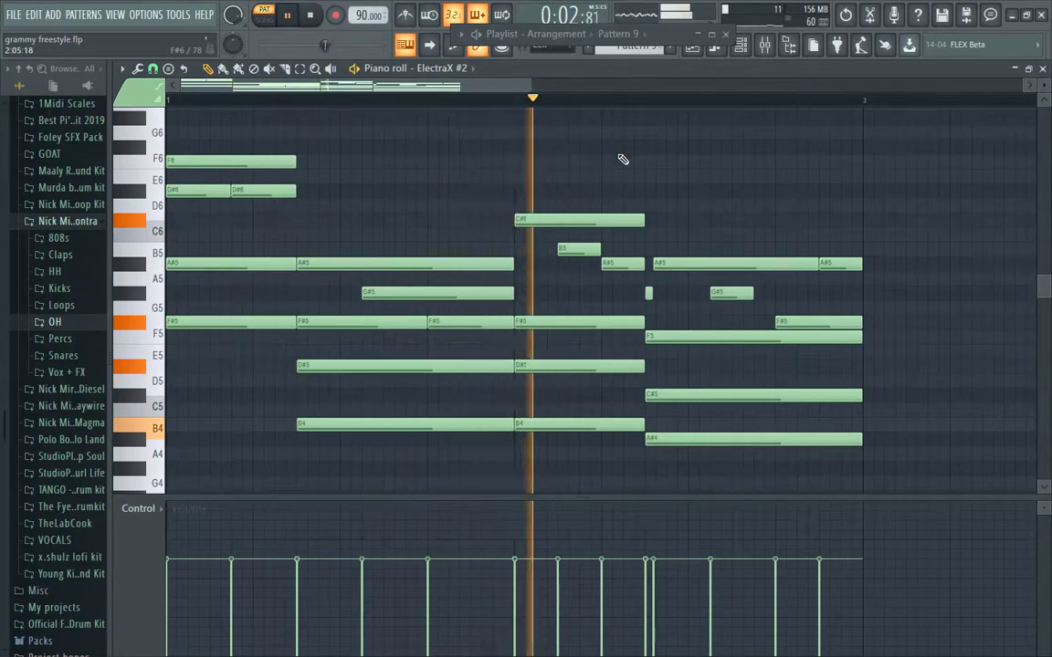
{"action": "left_click", "coordinate": [1041, 69]}
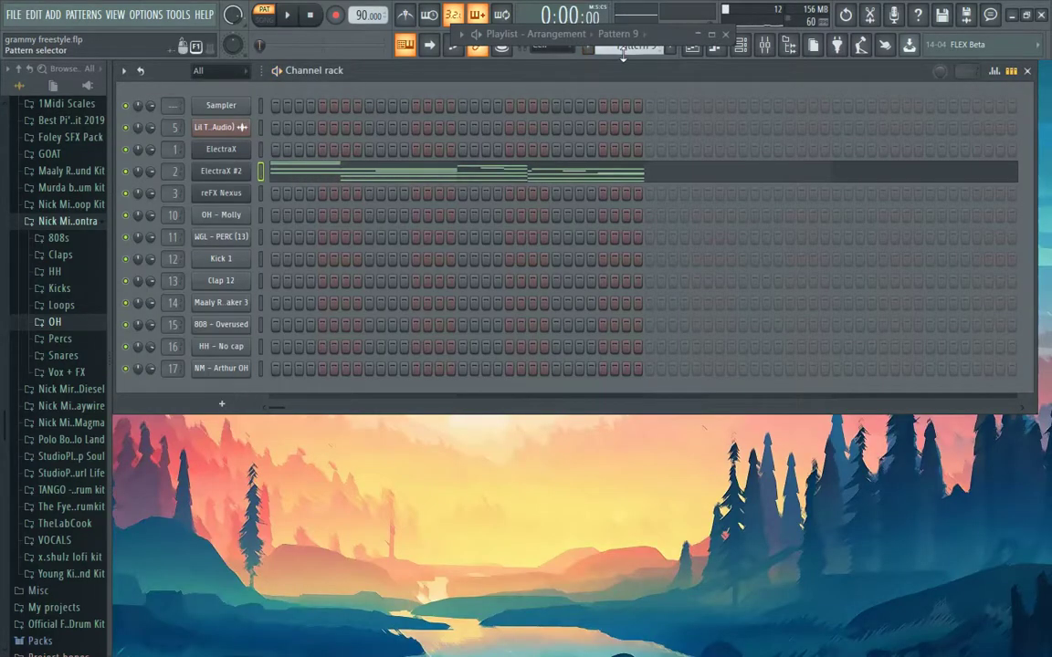
Step: Switch to Pattern 12 and check which preset the reFX Nexus channel uses
{"action": "scroll", "coordinate": [623, 54], "scroll_direction": "down", "scroll_amount": 1}
{"action": "scroll", "coordinate": [598, 47], "scroll_direction": "down", "scroll_amount": 2}
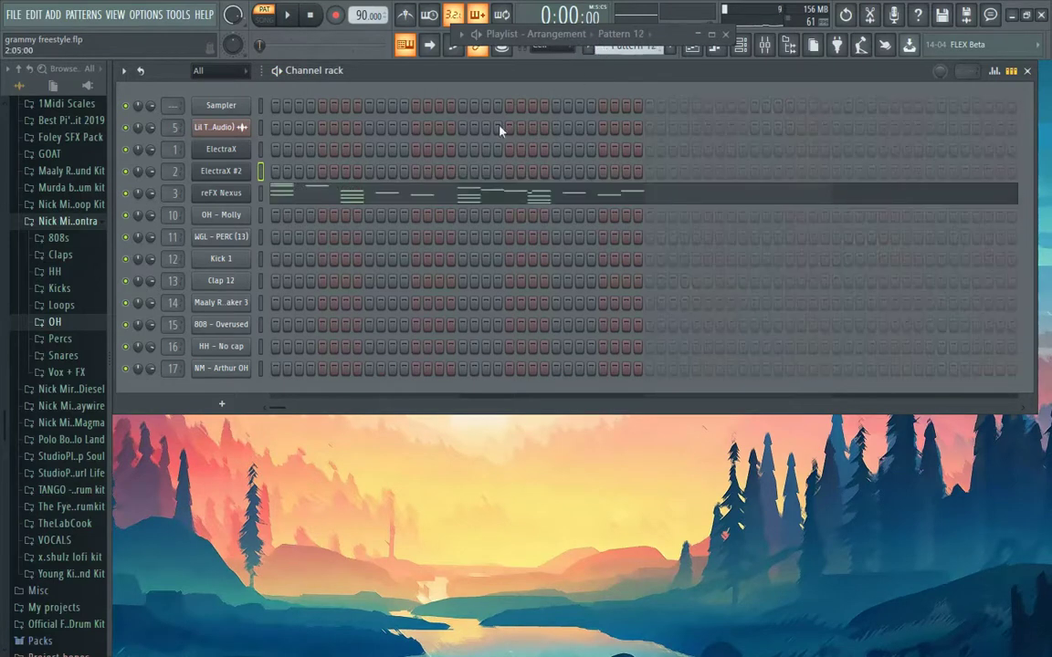
{"action": "left_click", "coordinate": [241, 194]}
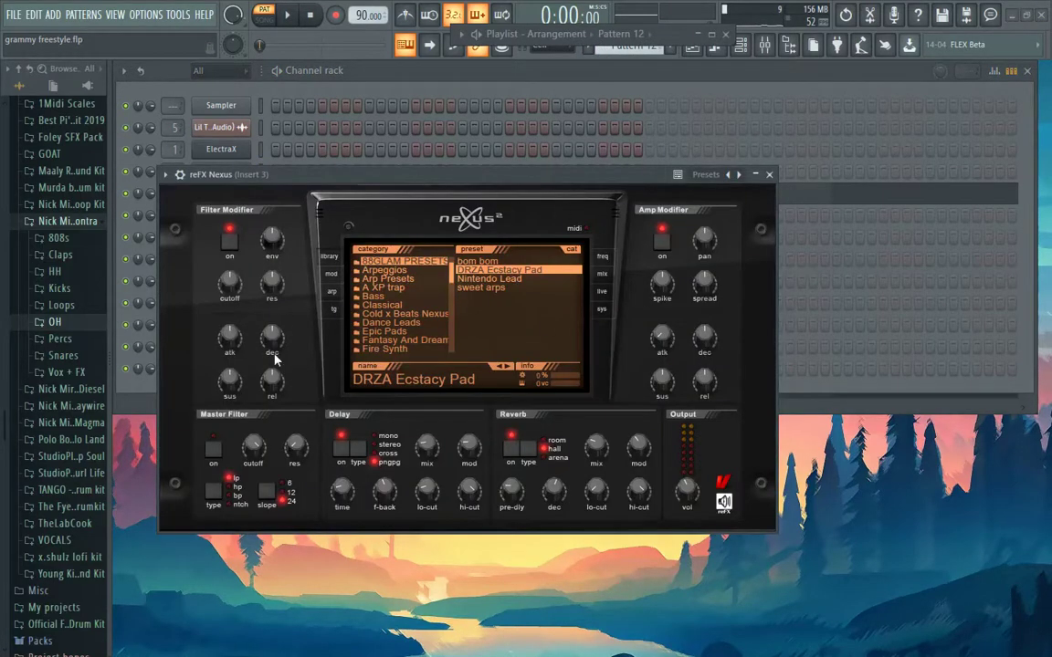
{"action": "left_click", "coordinate": [771, 177]}
Step: Play back the reFX Nexus notes in the piano roll, stop playback and close the piano roll
{"action": "left_click", "coordinate": [306, 200]}
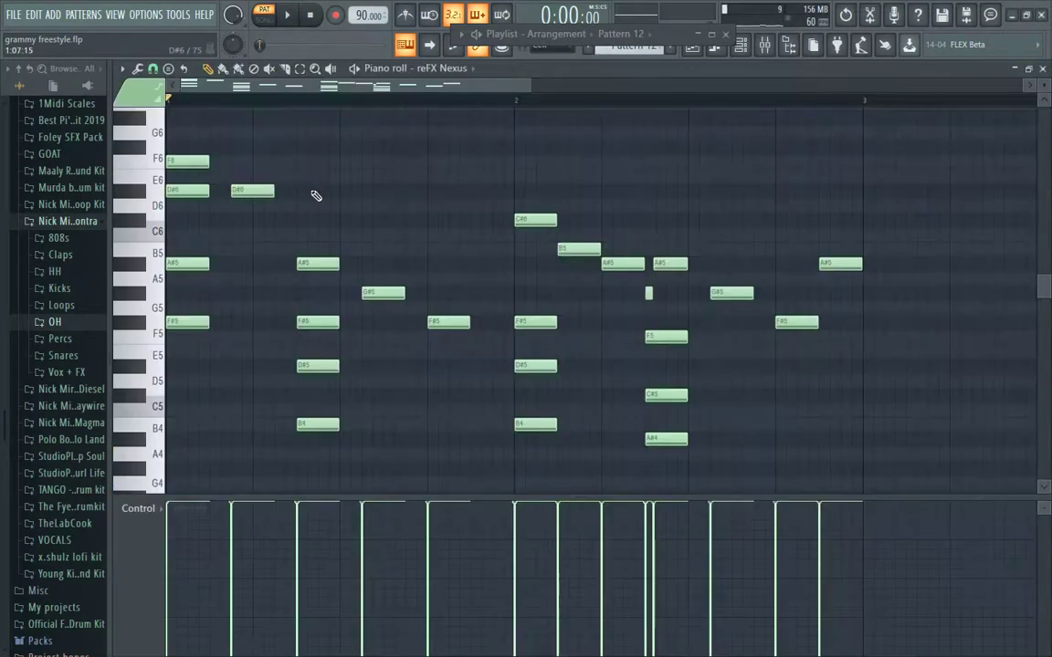
{"action": "scroll", "coordinate": [326, 185], "scroll_direction": "up", "scroll_amount": 5}
{"action": "scroll", "coordinate": [369, 179], "scroll_direction": "down", "scroll_amount": 1}
{"action": "scroll", "coordinate": [373, 180], "scroll_direction": "down", "scroll_amount": 4}
{"action": "key", "text": "space"}
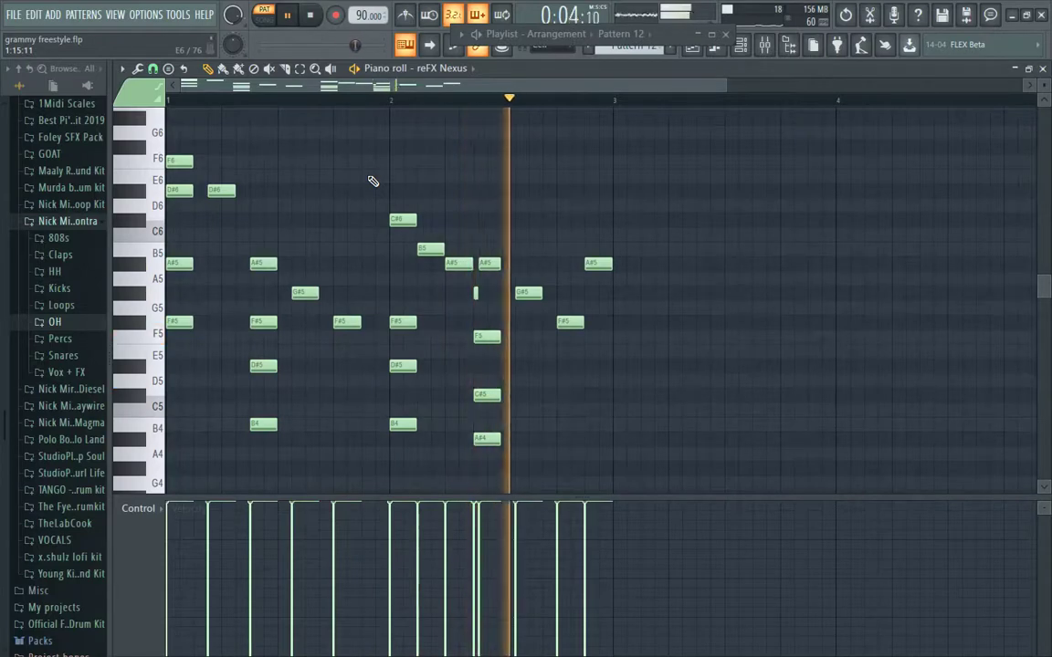
{"action": "key", "text": "space"}
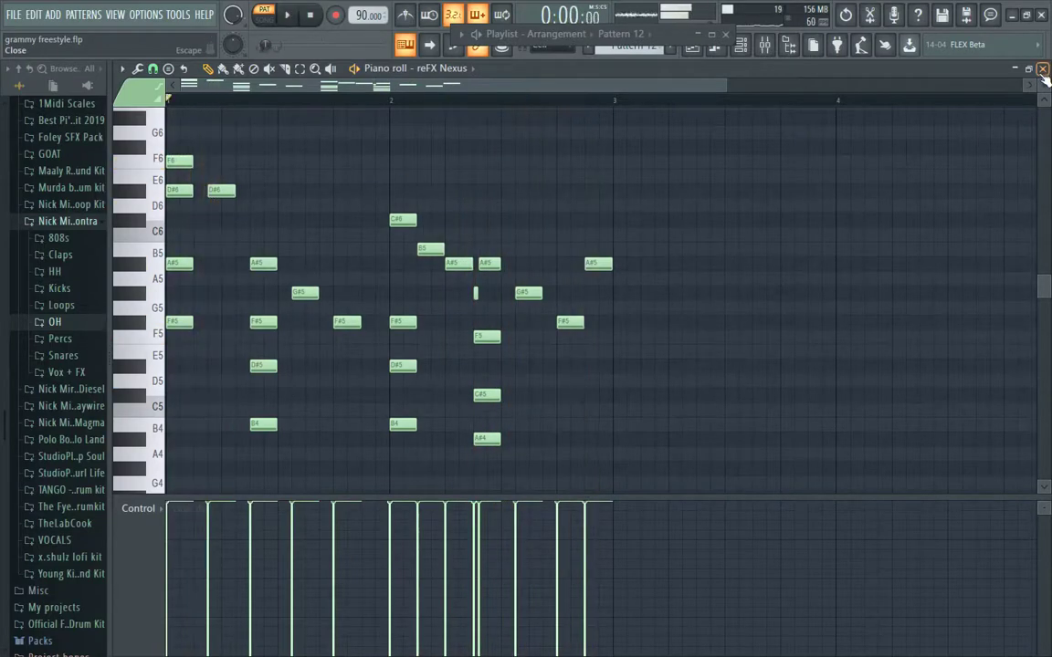
{"action": "left_click", "coordinate": [1042, 69]}
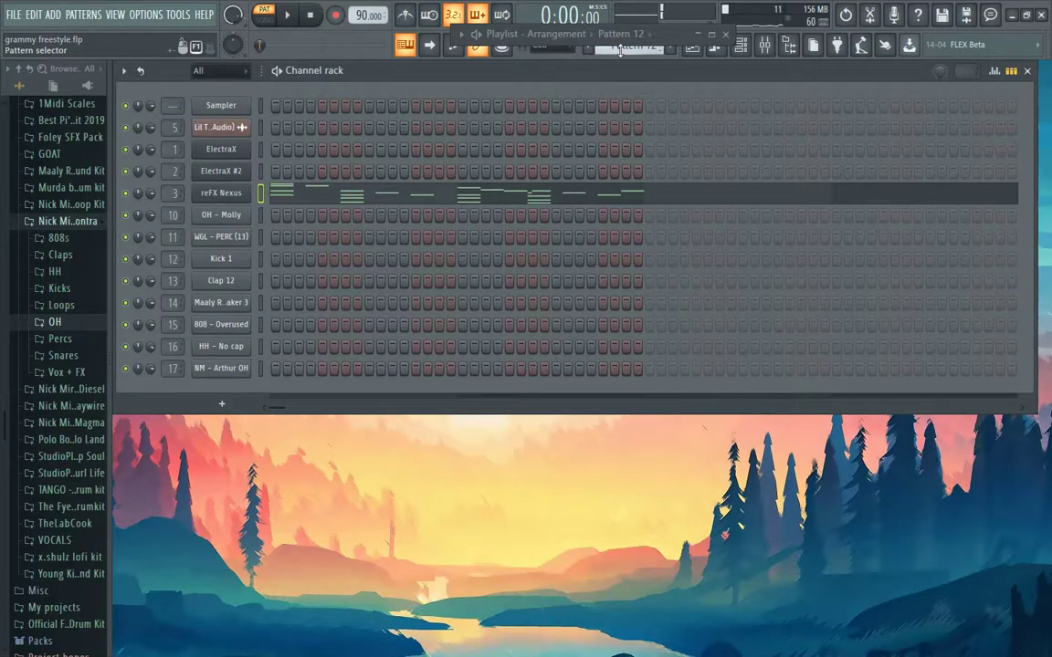
Step: Switch to the OH - Molly pattern and play its open hat notes in the piano roll
{"action": "scroll", "coordinate": [620, 50], "scroll_direction": "down", "scroll_amount": 1}
{"action": "scroll", "coordinate": [620, 51], "scroll_direction": "up", "scroll_amount": 6}
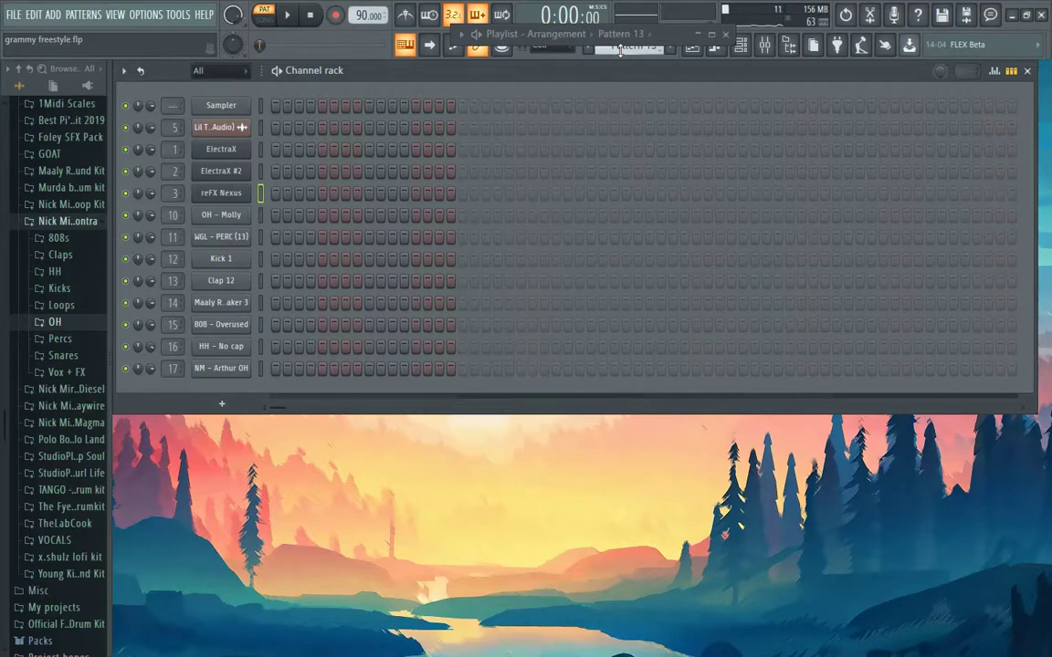
{"action": "scroll", "coordinate": [620, 50], "scroll_direction": "up", "scroll_amount": 2}
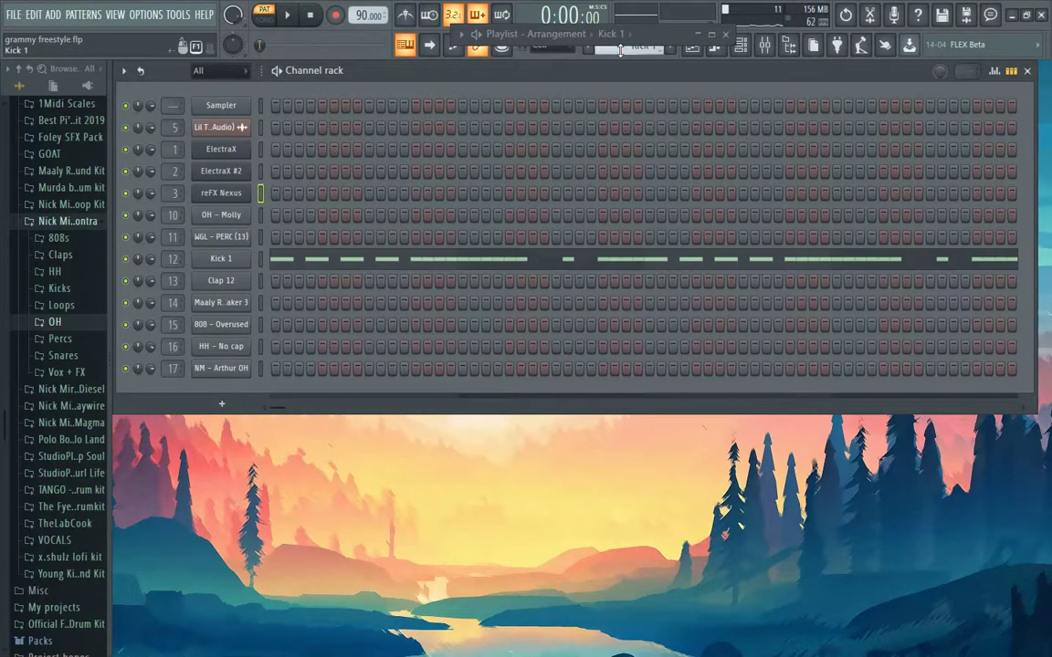
{"action": "left_click", "coordinate": [368, 222]}
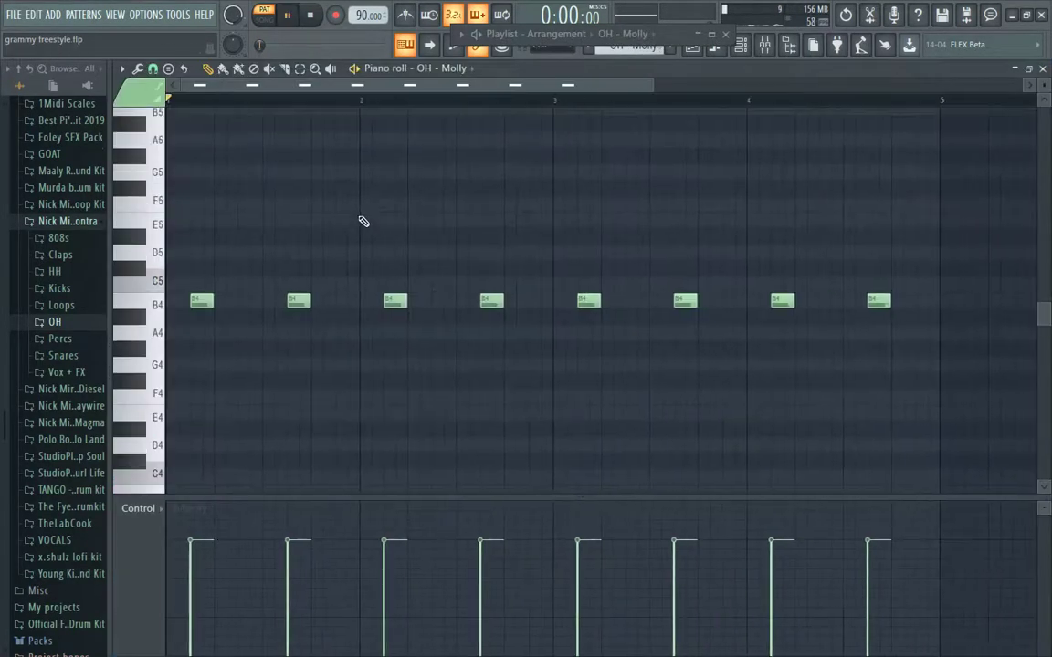
{"action": "key", "text": "space"}
Step: Check the OH - Molly channel's sampler settings and review its notes in the piano roll during playback
{"action": "key", "text": "F6"}
{"action": "left_click", "coordinate": [221, 215]}
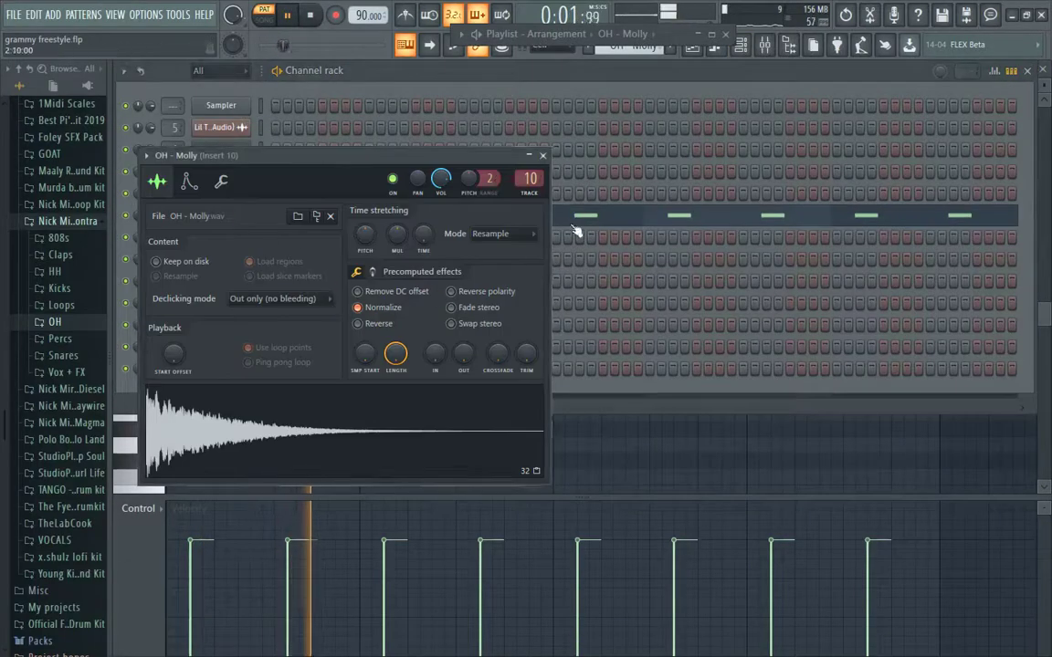
{"action": "left_click", "coordinate": [544, 157]}
{"action": "left_click", "coordinate": [443, 442], "text": "ctrl"}
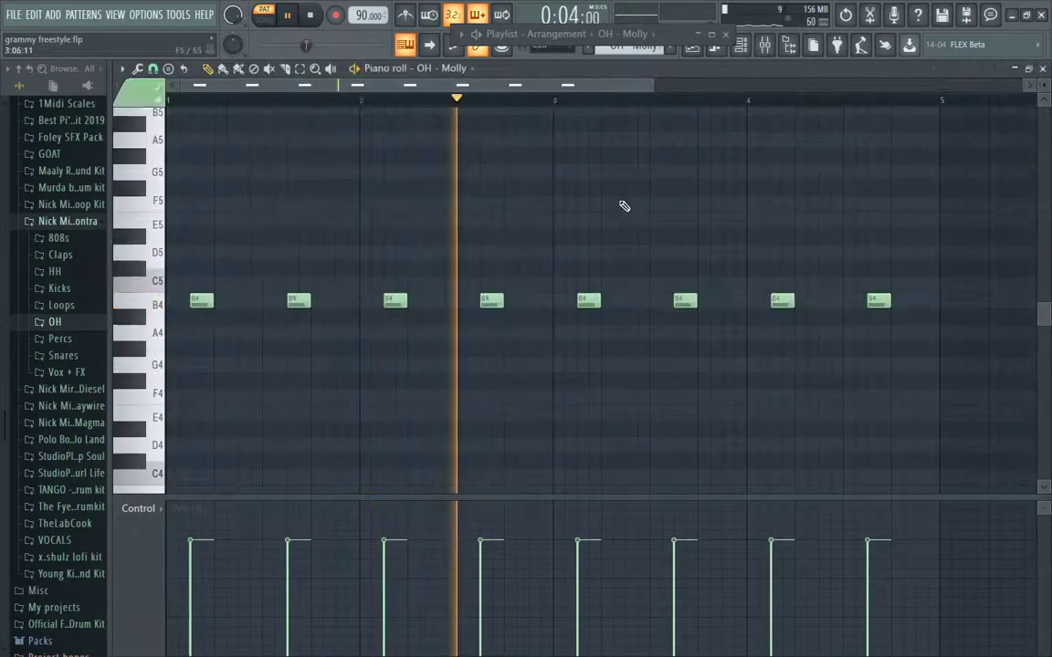
{"action": "scroll", "coordinate": [744, 174], "scroll_direction": "down", "scroll_amount": 1}
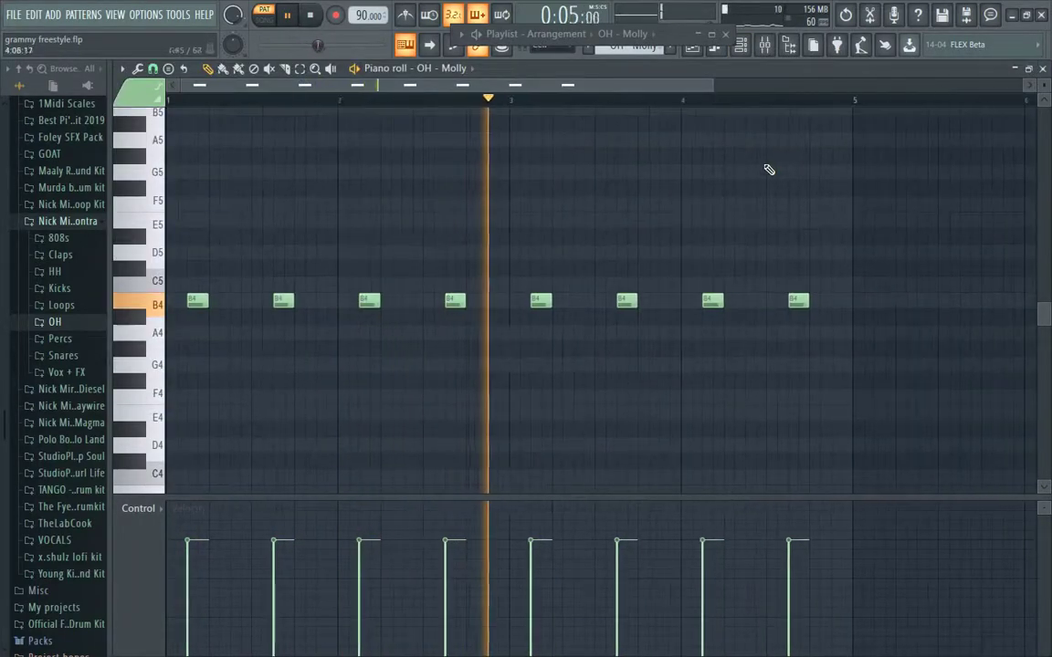
{"action": "left_click", "coordinate": [1042, 70]}
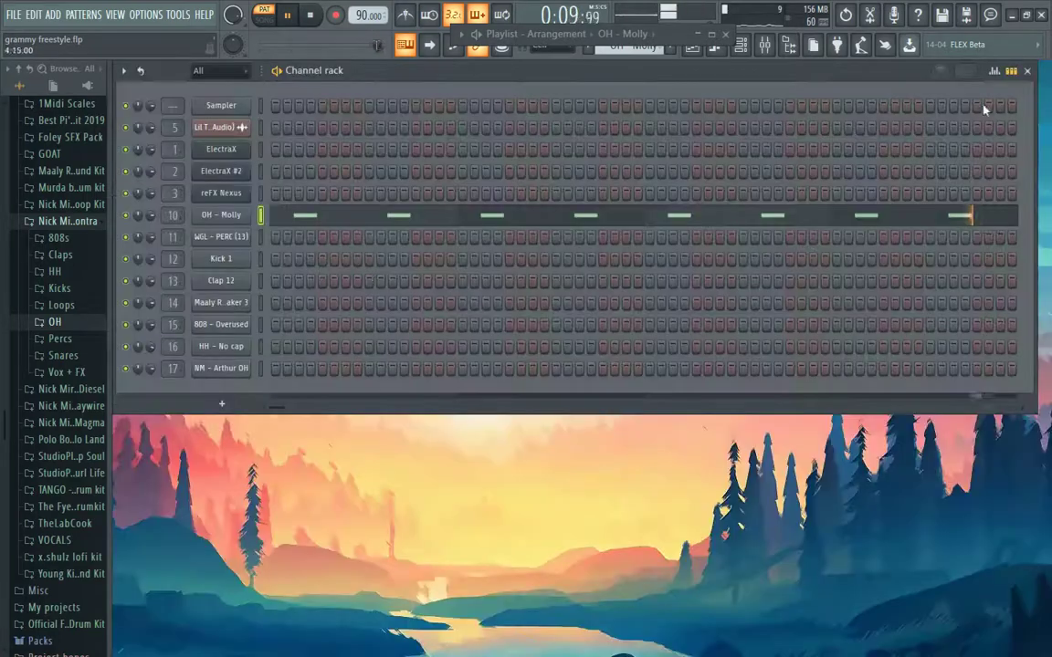
Step: Play back the WGL - PERC (13) pattern in the piano roll and return to the channel rack
{"action": "right_click", "coordinate": [228, 236]}
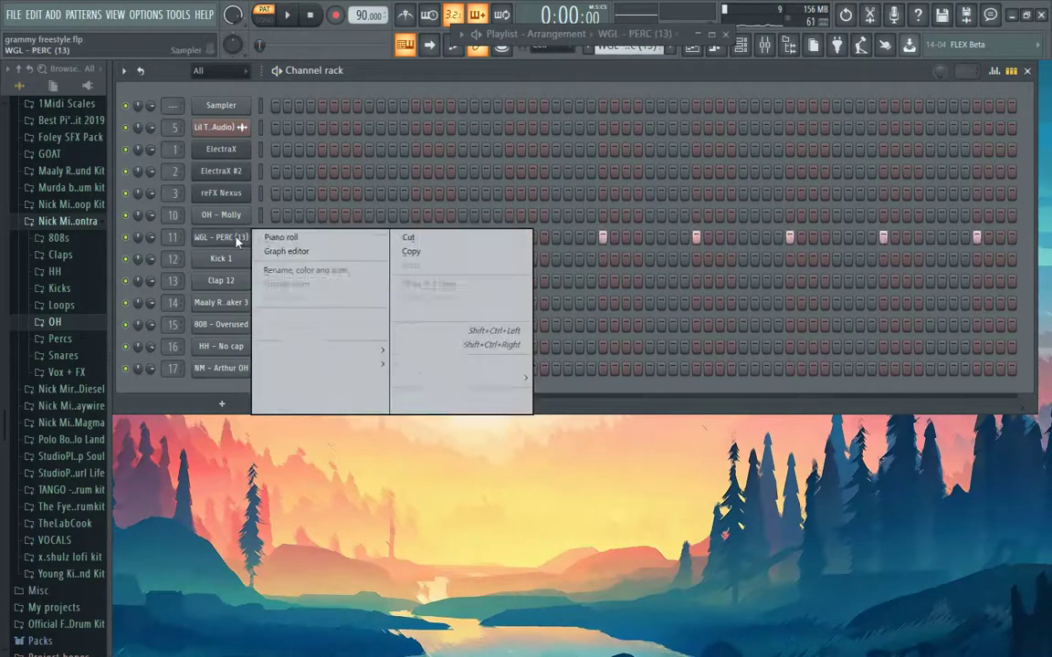
{"action": "left_click", "coordinate": [269, 235]}
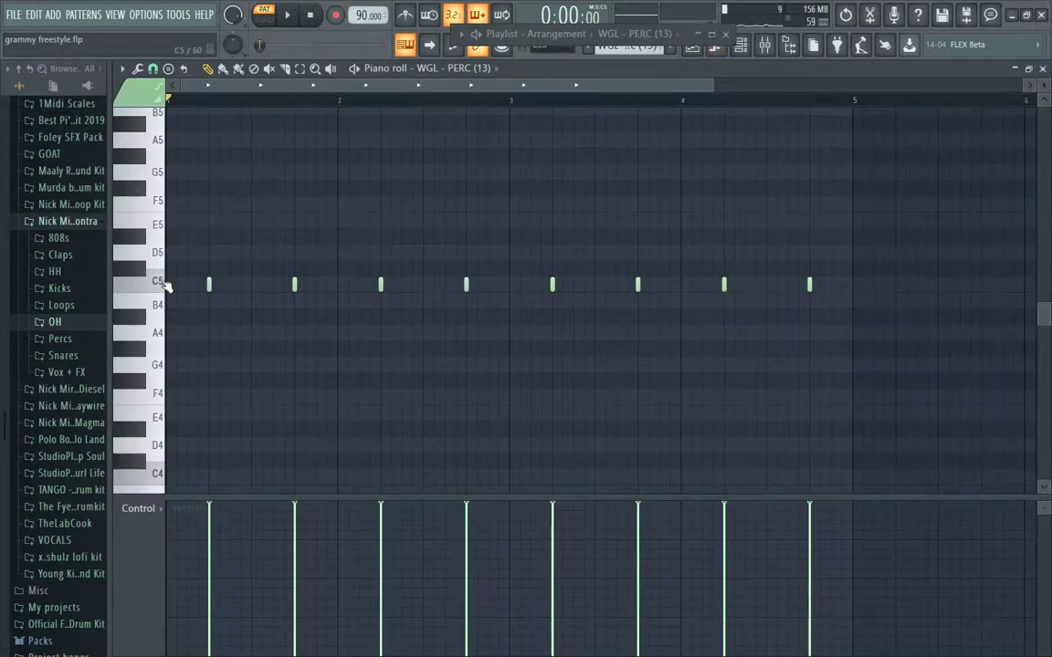
{"action": "key", "text": "space"}
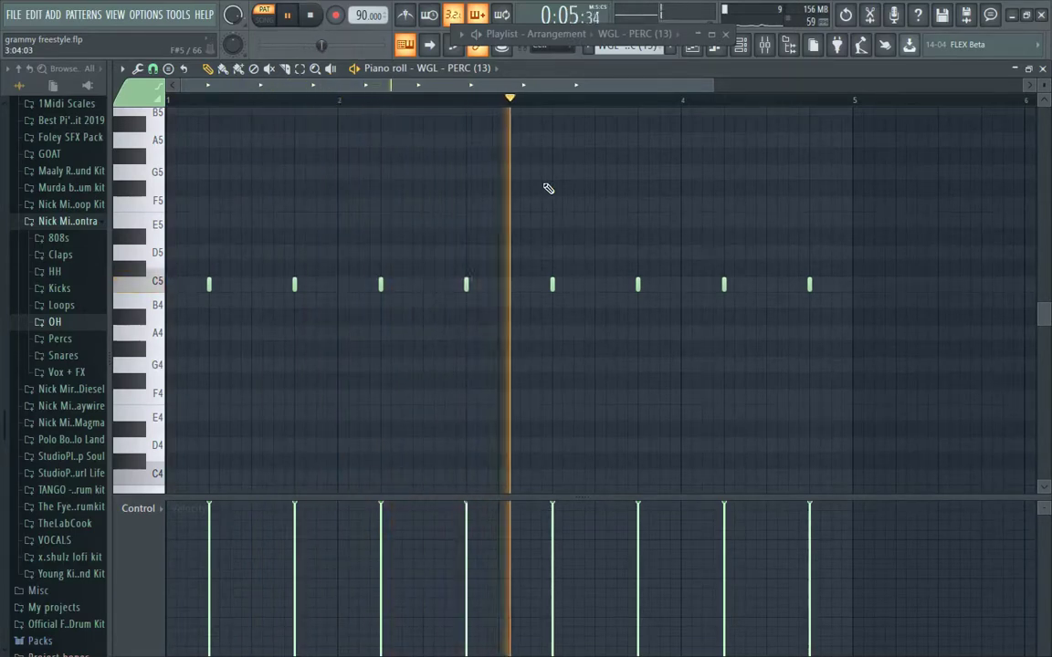
{"action": "key", "text": "F6"}
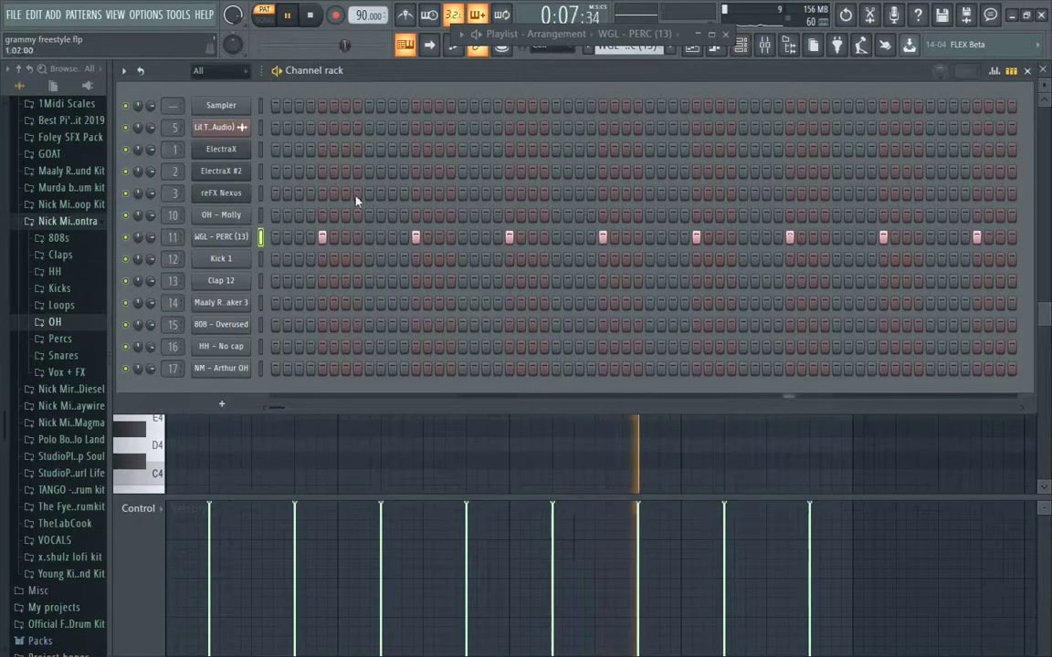
Step: Switch to the Kick 1 pattern, review its notes in the piano roll during playback, and stop playback
{"action": "scroll", "coordinate": [610, 46], "scroll_direction": "down", "scroll_amount": 1}
{"action": "key", "text": "F6"}
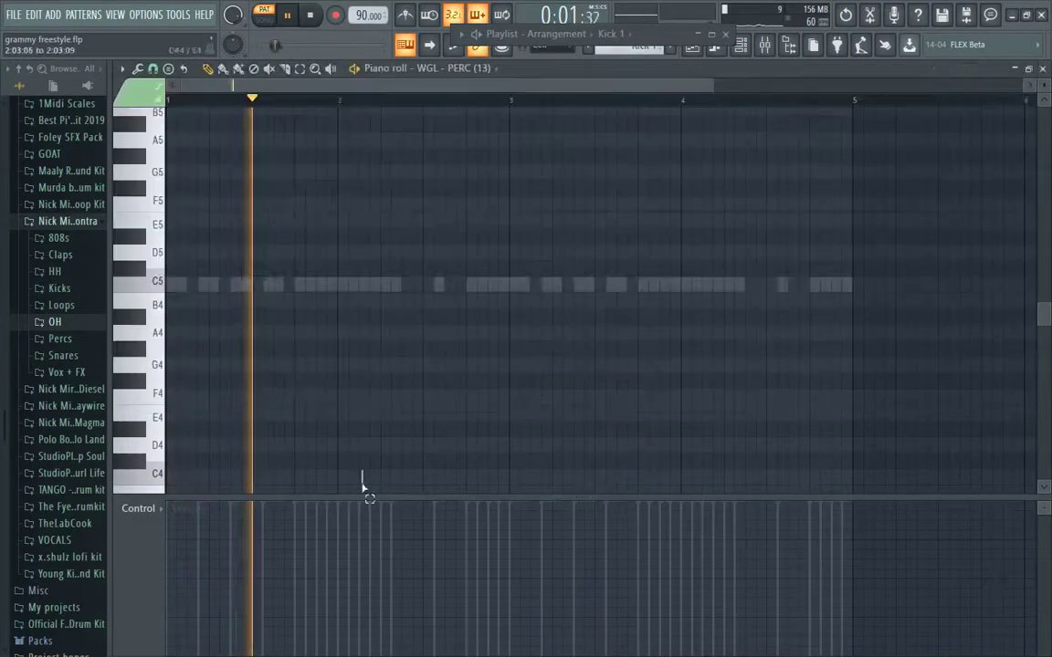
{"action": "key", "text": "F6"}
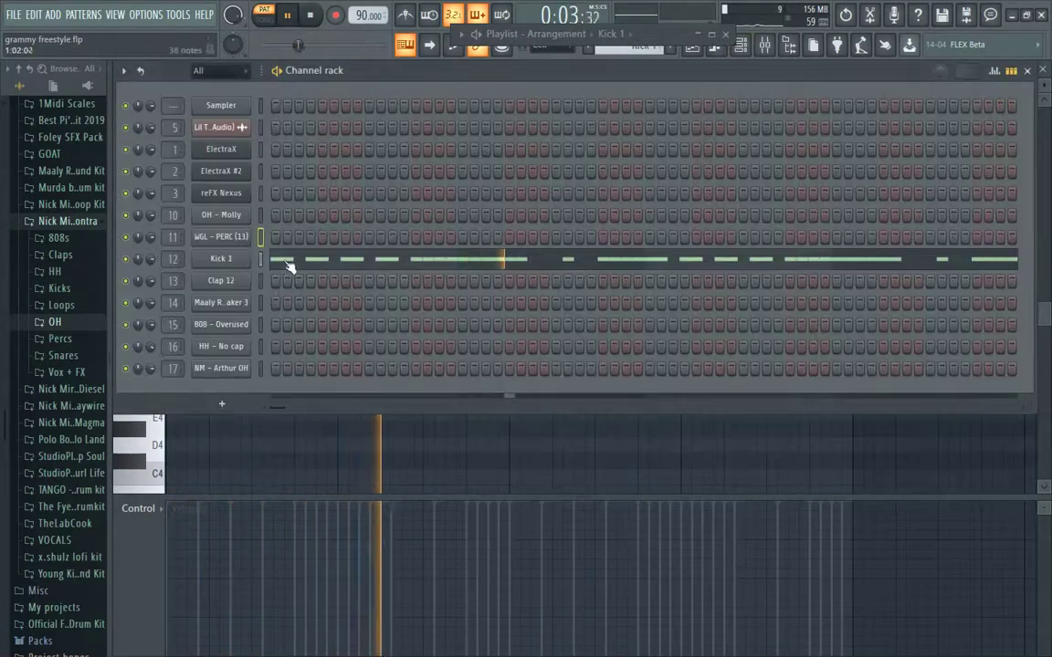
{"action": "key", "text": "F6"}
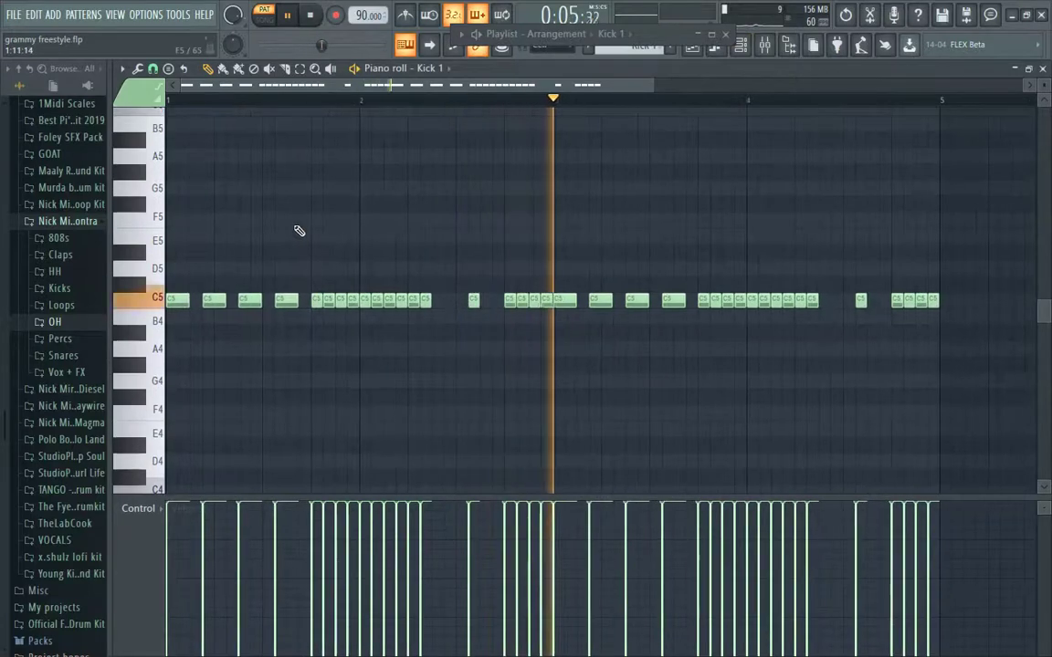
{"action": "scroll", "coordinate": [296, 230], "scroll_direction": "down", "scroll_amount": 2}
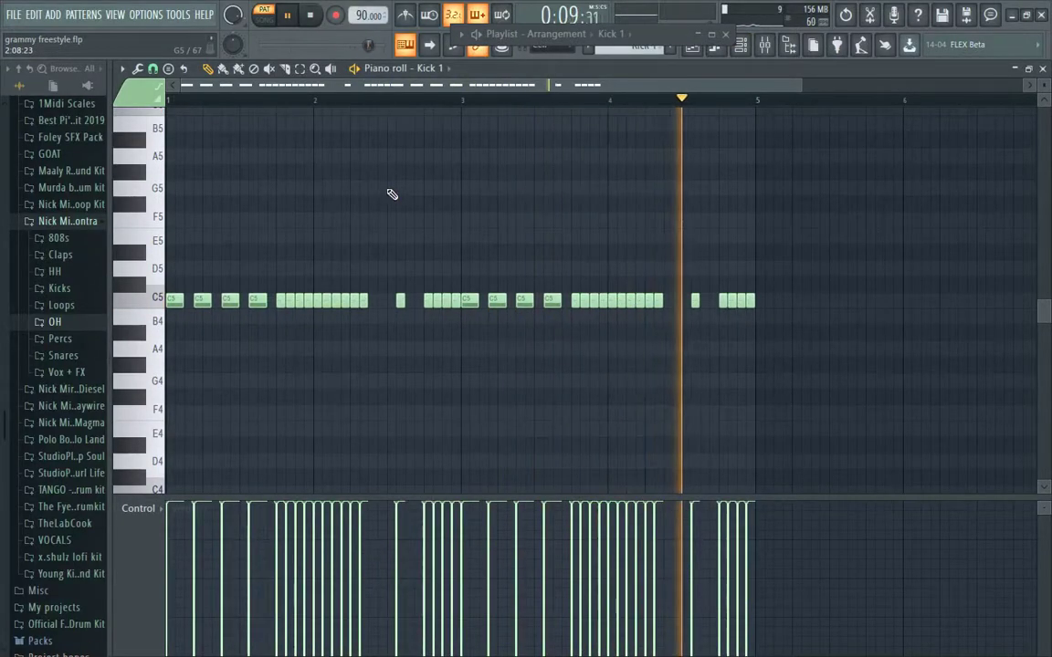
{"action": "key", "text": "space"}
{"action": "key", "text": "F6"}
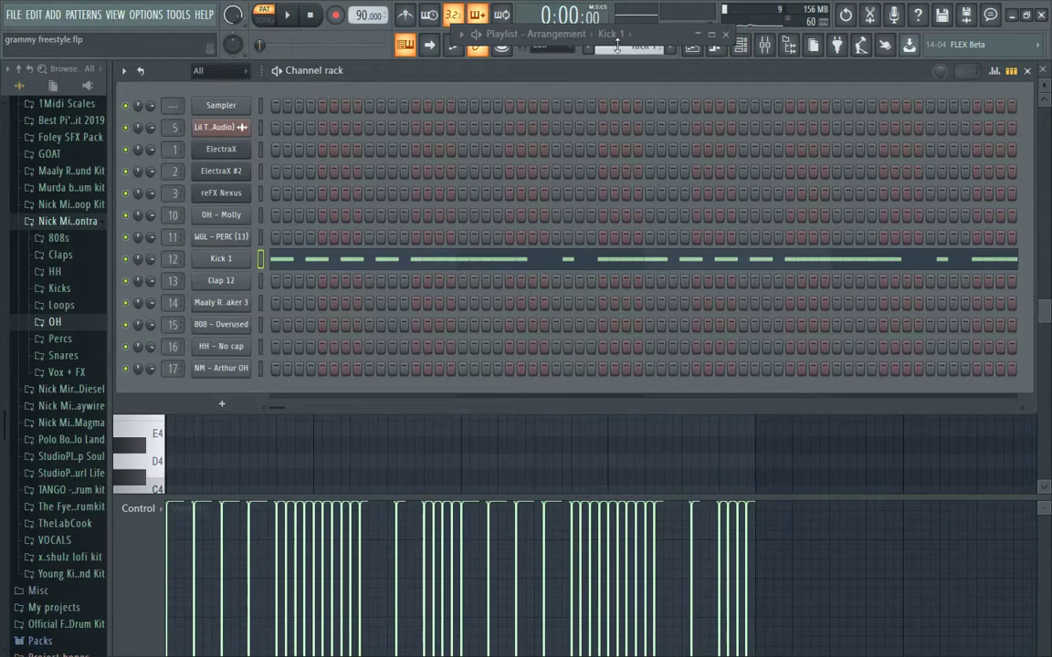
Step: Switch to Pattern 6 and play the Clap 12 notes in the piano roll
{"action": "scroll", "coordinate": [613, 48], "scroll_direction": "down", "scroll_amount": 1}
{"action": "right_click", "coordinate": [233, 280]}
{"action": "left_click", "coordinate": [305, 284]}
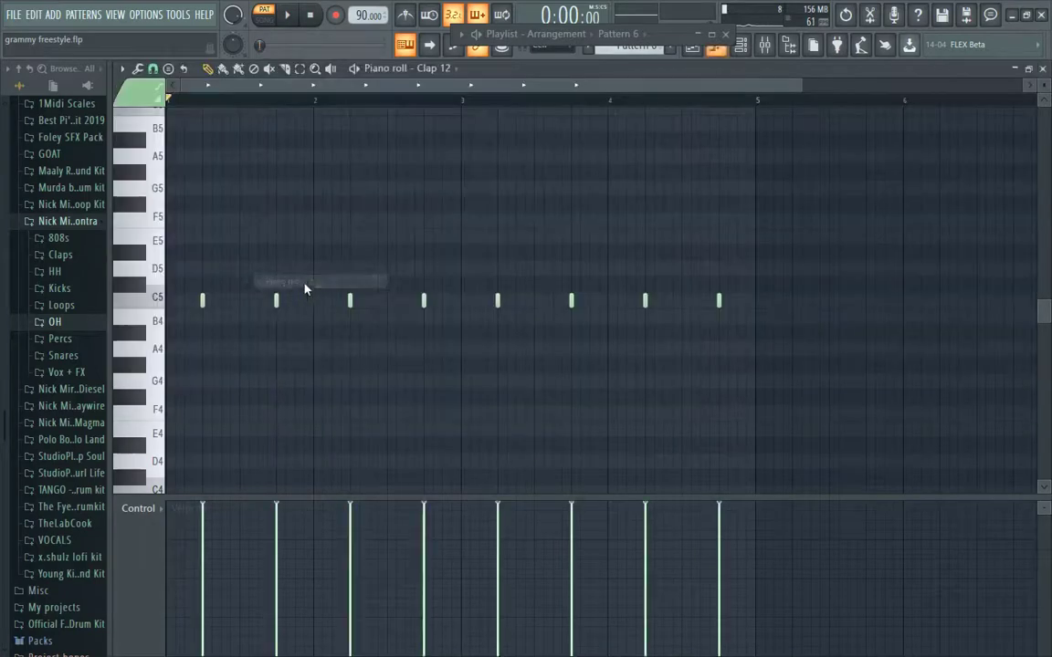
{"action": "key", "text": "space"}
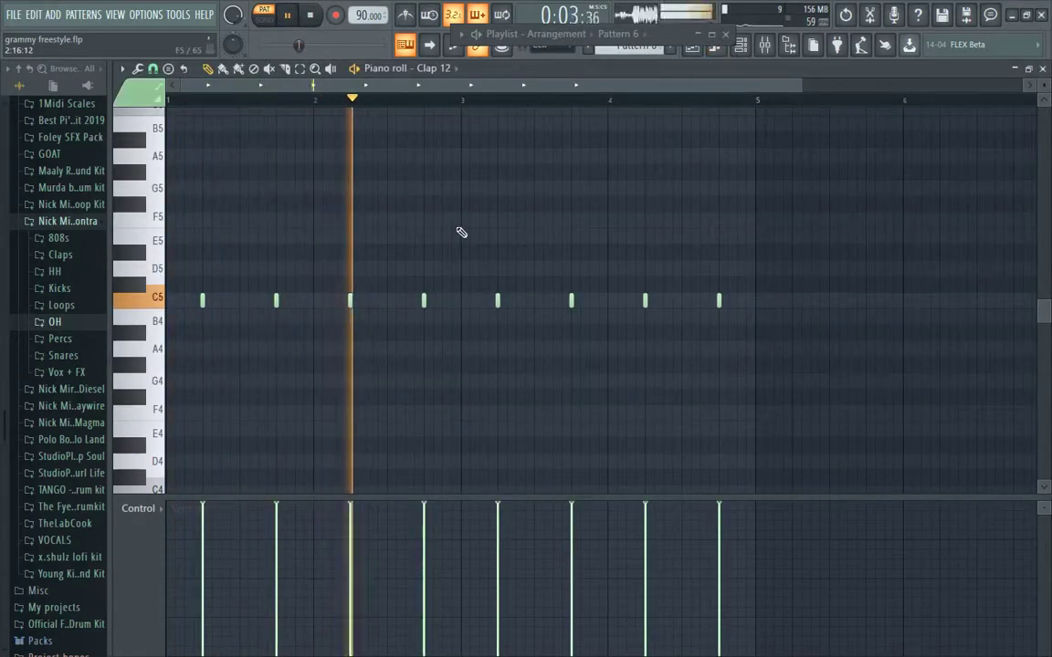
Step: Show the Fruity Reeverb 2 settings on the clap's mixer track, Insert 13, and close the mixer
{"action": "key", "text": "F9"}
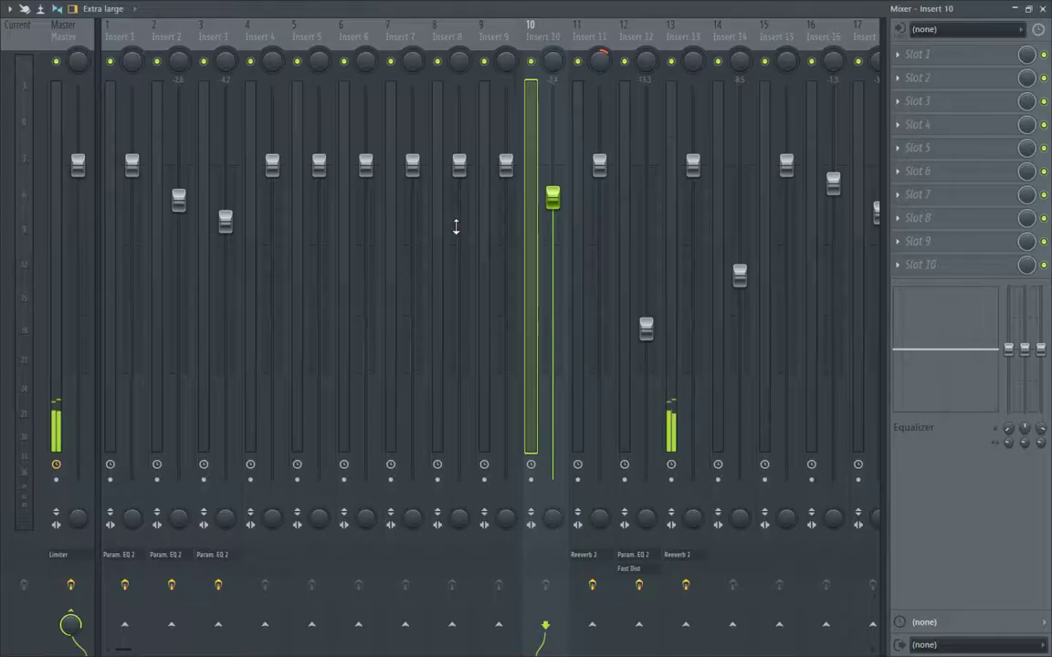
{"action": "left_click", "coordinate": [690, 35]}
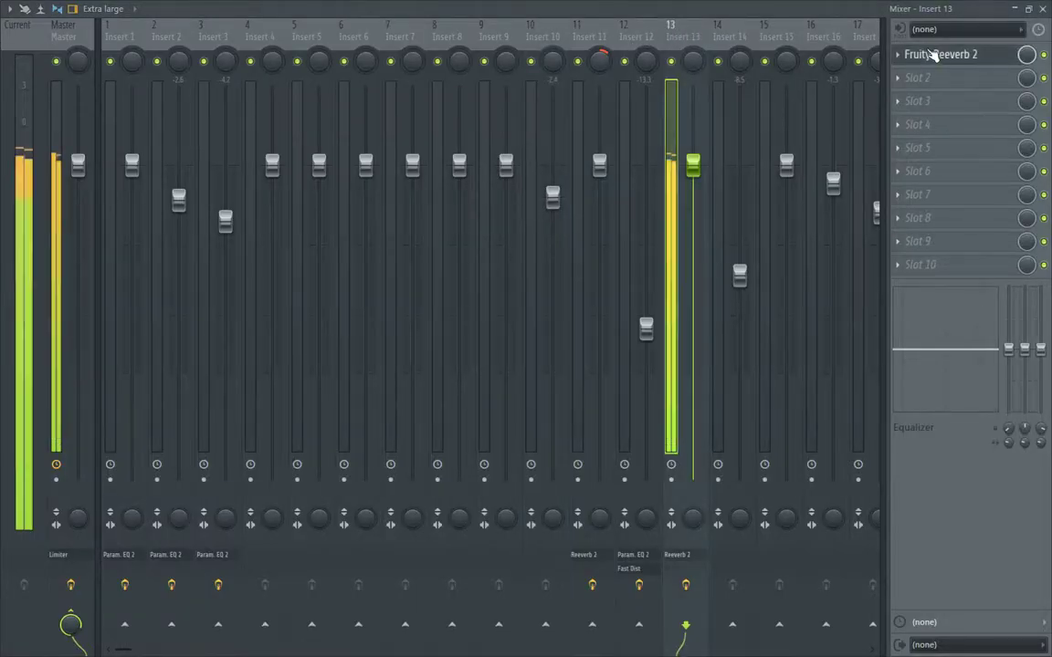
{"action": "left_click", "coordinate": [1042, 10]}
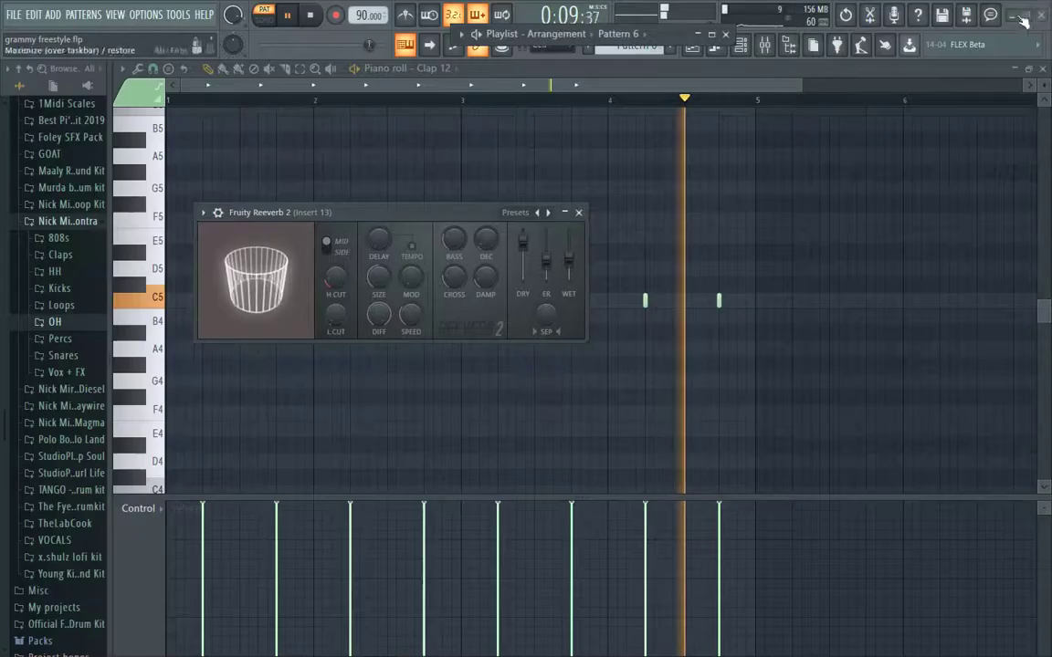
Step: Close the Fruity Reeverb 2 window, return to the channel rack, and stop the clap playback
{"action": "left_click", "coordinate": [580, 214]}
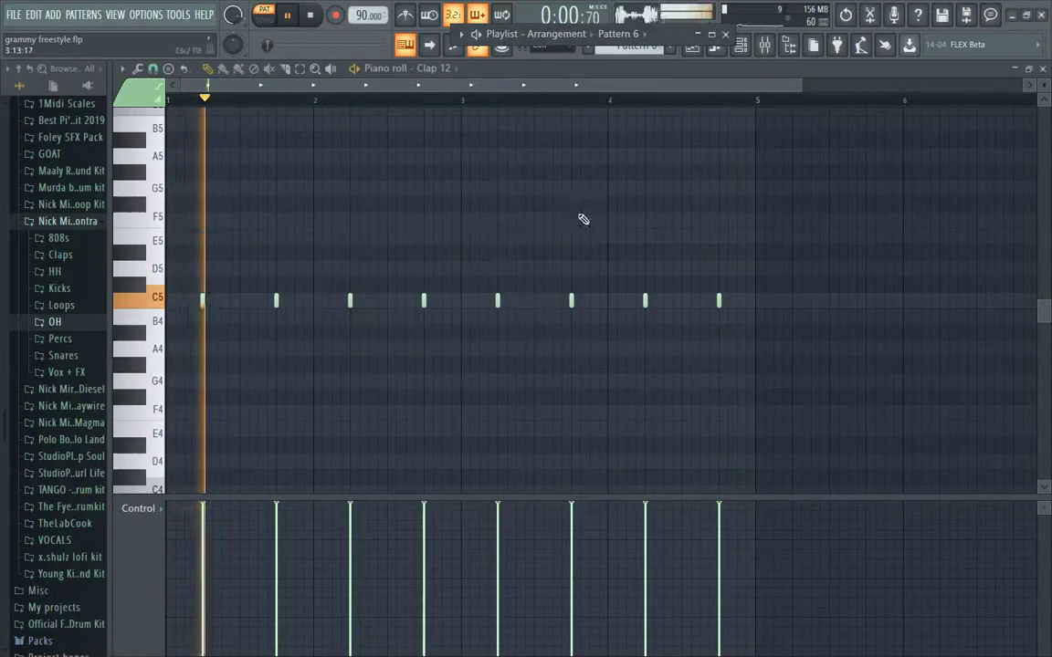
{"action": "left_click", "coordinate": [740, 45]}
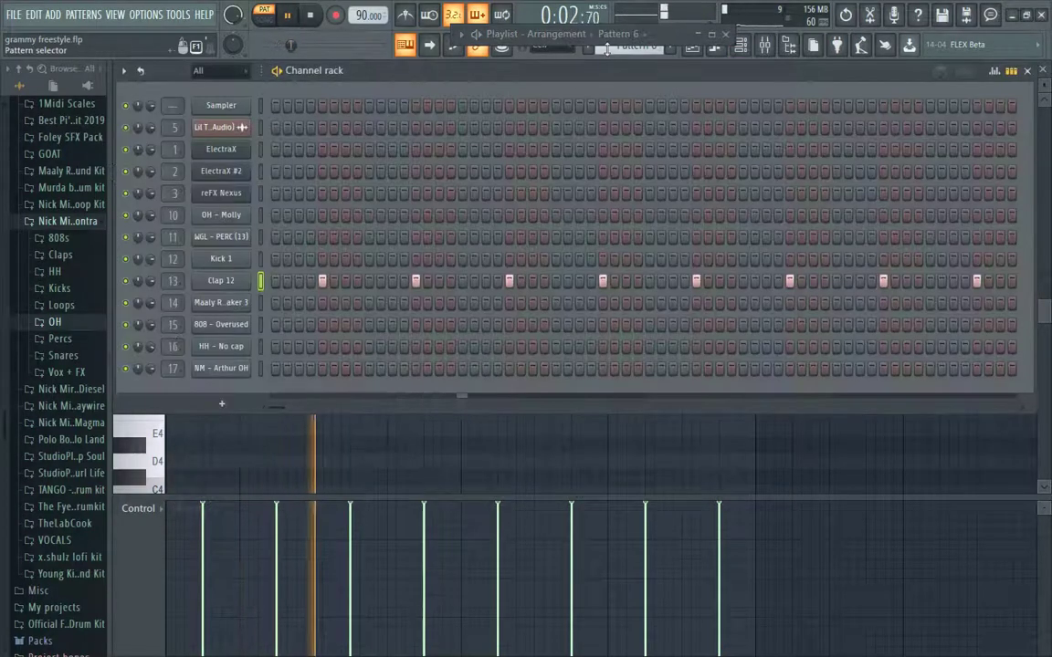
{"action": "key", "text": "space"}
Step: Switch to Pattern 7, play the Maaly Raw Shaker 3 notes in the piano roll, and return to the channel rack
{"action": "scroll", "coordinate": [607, 50], "scroll_direction": "down", "scroll_amount": 1}
{"action": "right_click", "coordinate": [223, 302]}
{"action": "left_click", "coordinate": [274, 272]}
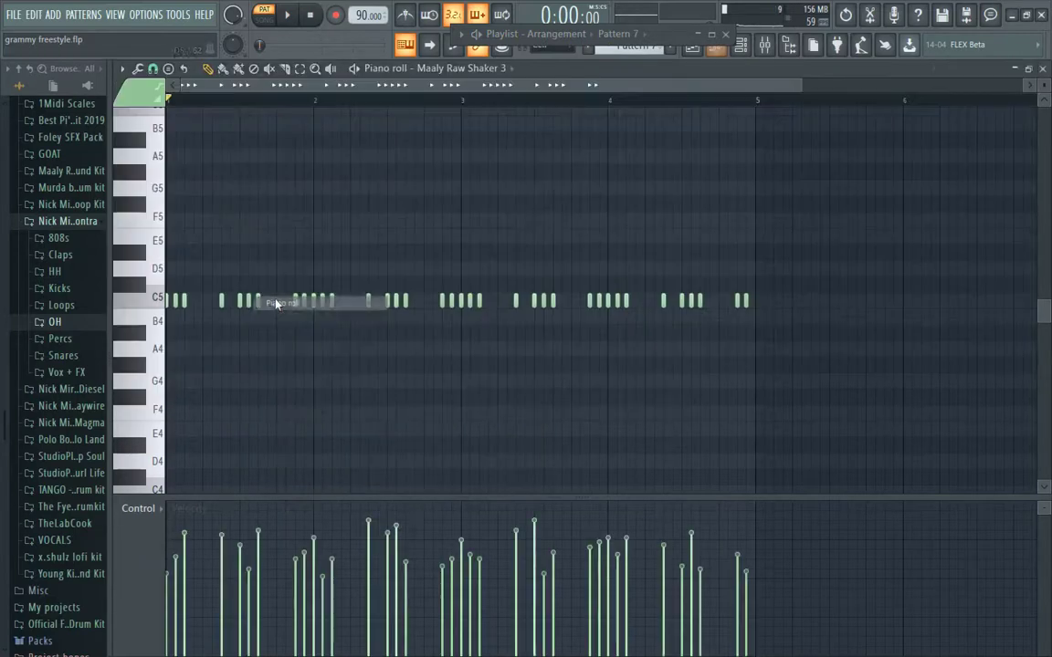
{"action": "key", "text": "F6"}
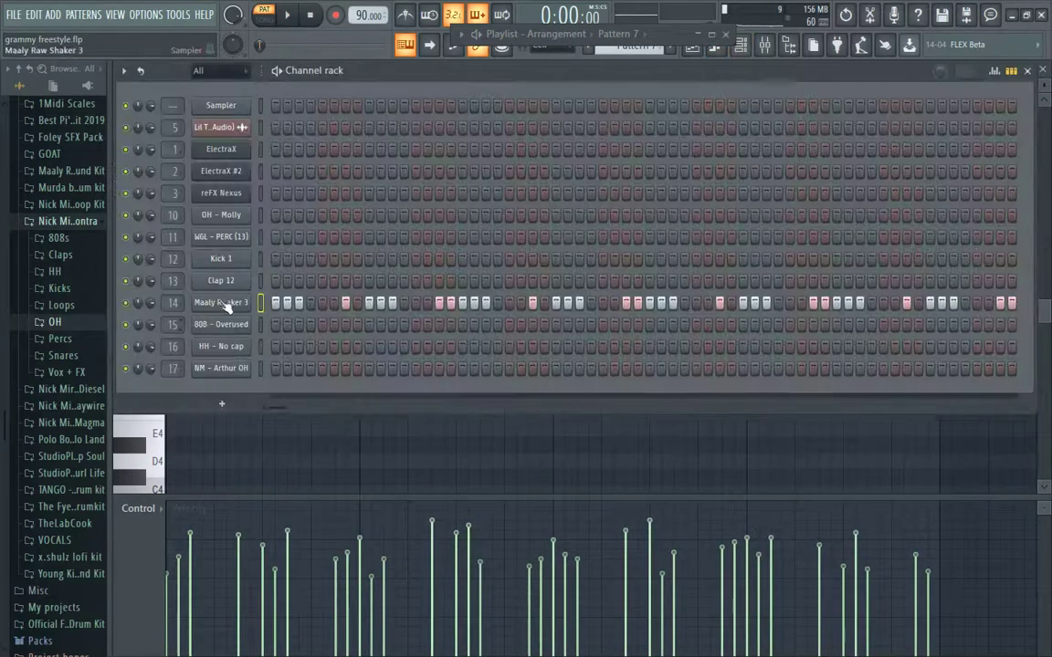
{"action": "left_click", "coordinate": [224, 302]}
{"action": "key", "text": "F7"}
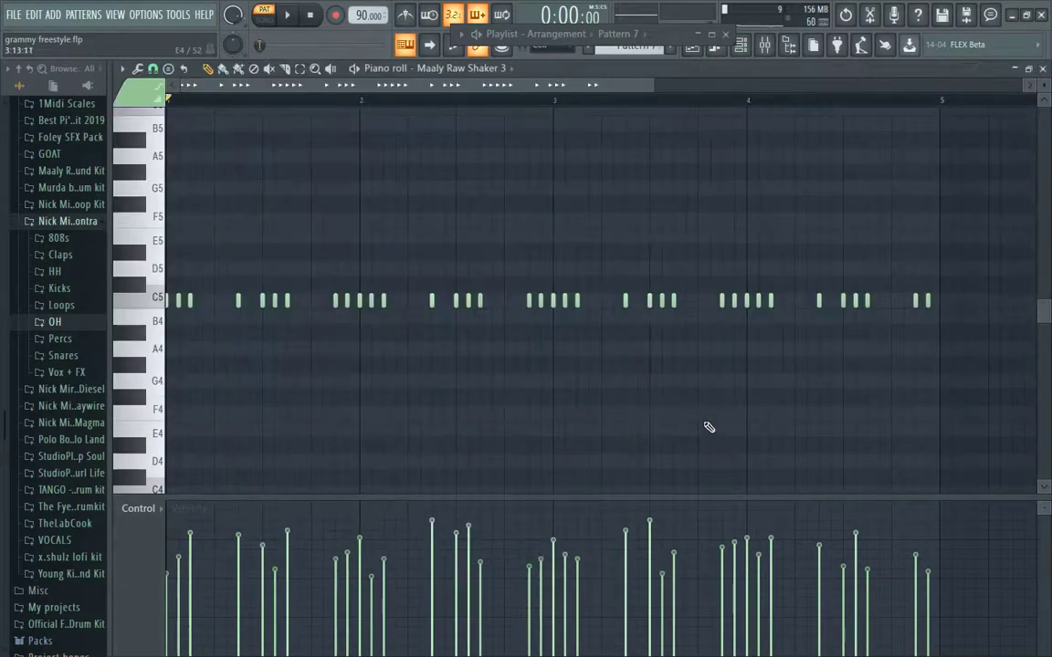
{"action": "key", "text": "space"}
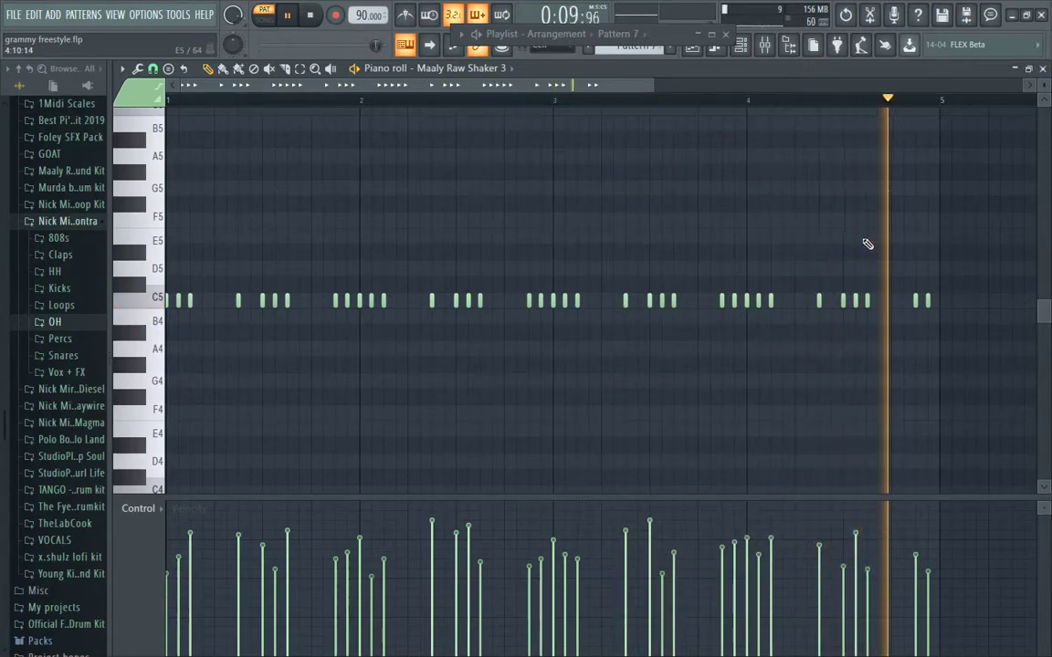
{"action": "key", "text": "F6"}
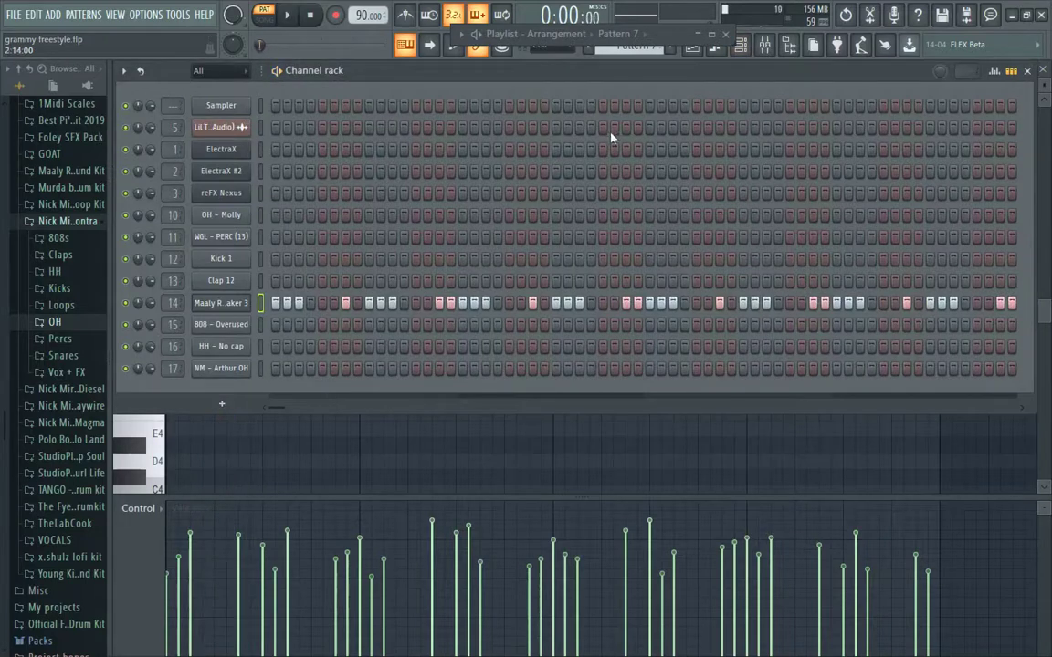
Step: Switch to Pattern 8 and show the sample settings of the 808 - Overused channel
{"action": "scroll", "coordinate": [613, 51], "scroll_direction": "down", "scroll_amount": 1}
{"action": "left_click", "coordinate": [244, 329]}
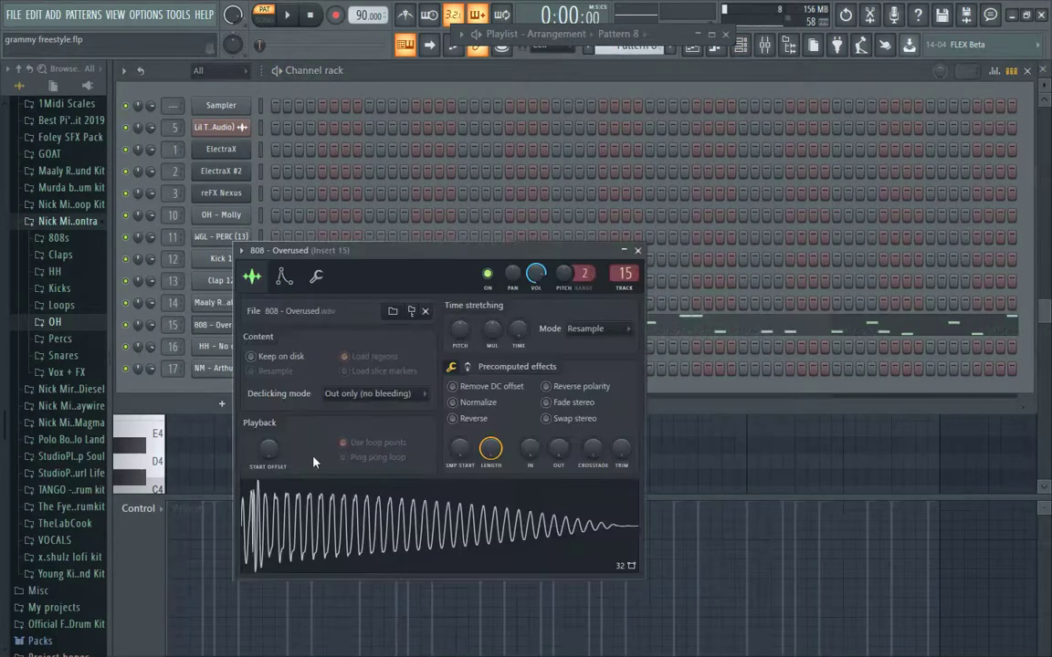
{"action": "left_click", "coordinate": [636, 252]}
Step: Play the 808 - Overused notes in the piano roll, then close the piano roll
{"action": "left_click", "coordinate": [431, 330]}
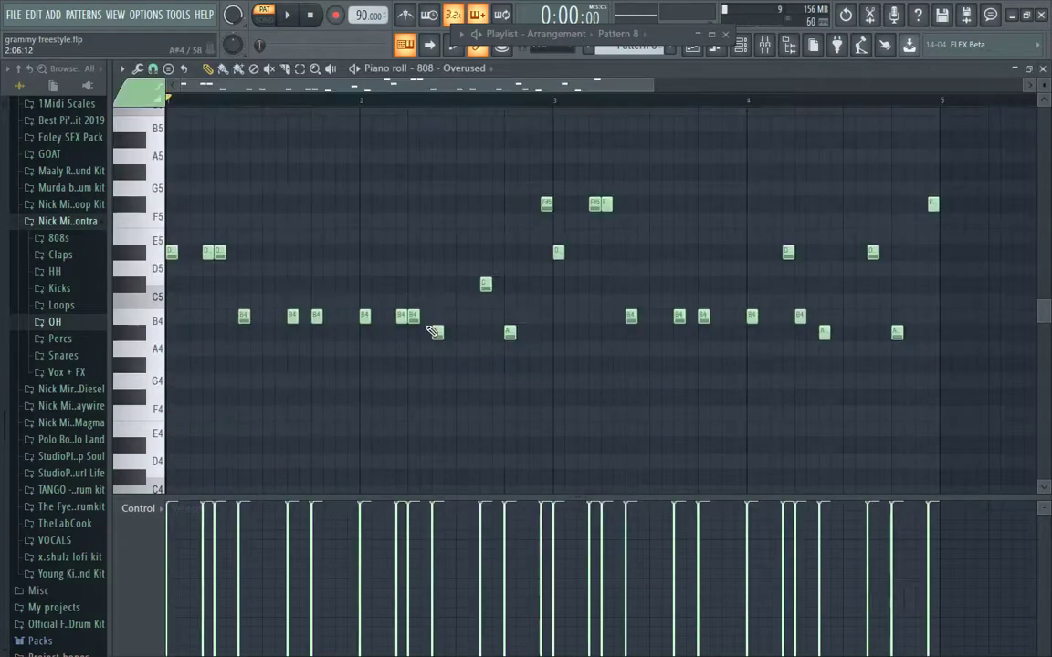
{"action": "scroll", "coordinate": [381, 344], "scroll_direction": "up", "scroll_amount": 1}
{"action": "key", "text": "space"}
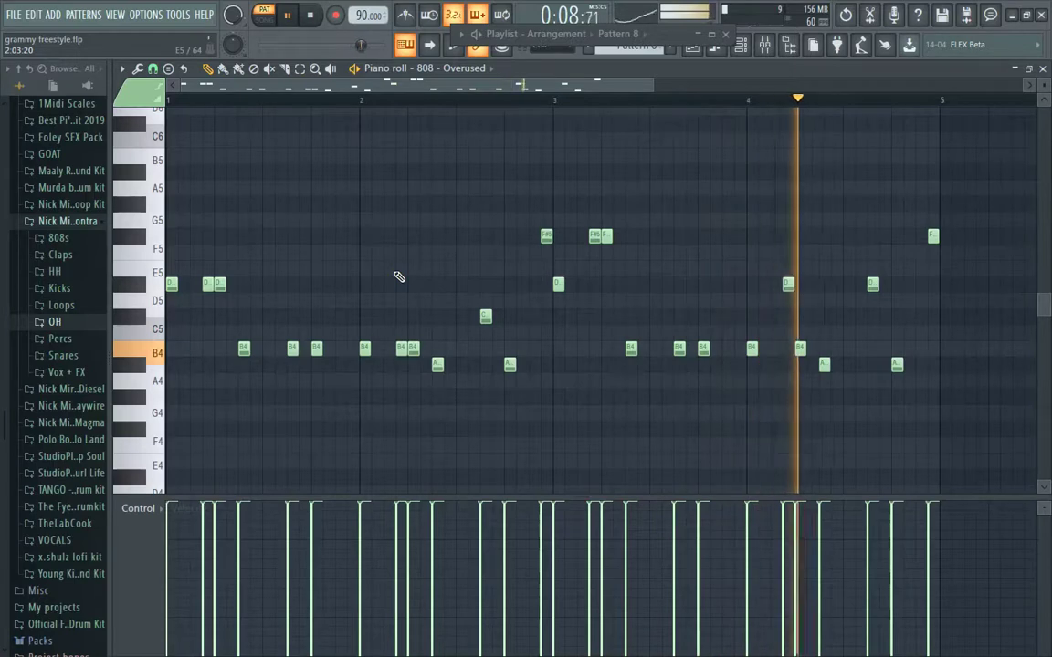
{"action": "left_click", "coordinate": [1044, 68]}
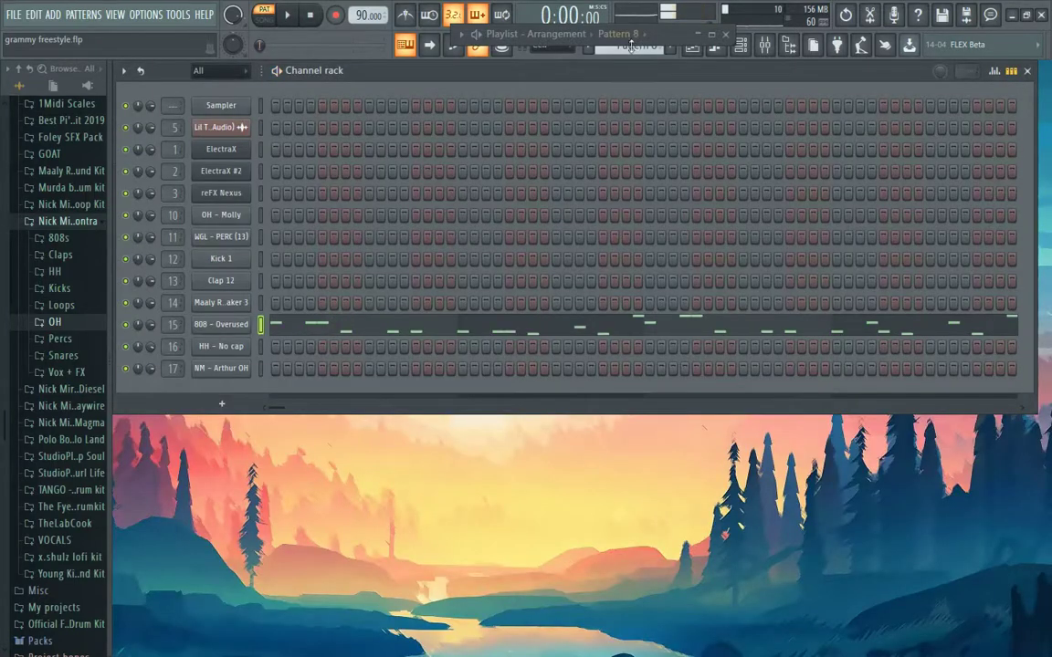
Step: Switch to Pattern 10 and show the sample settings of the HH - No cap channel
{"action": "scroll", "coordinate": [630, 43], "scroll_direction": "down", "scroll_amount": 1}
{"action": "scroll", "coordinate": [608, 49], "scroll_direction": "down", "scroll_amount": 1}
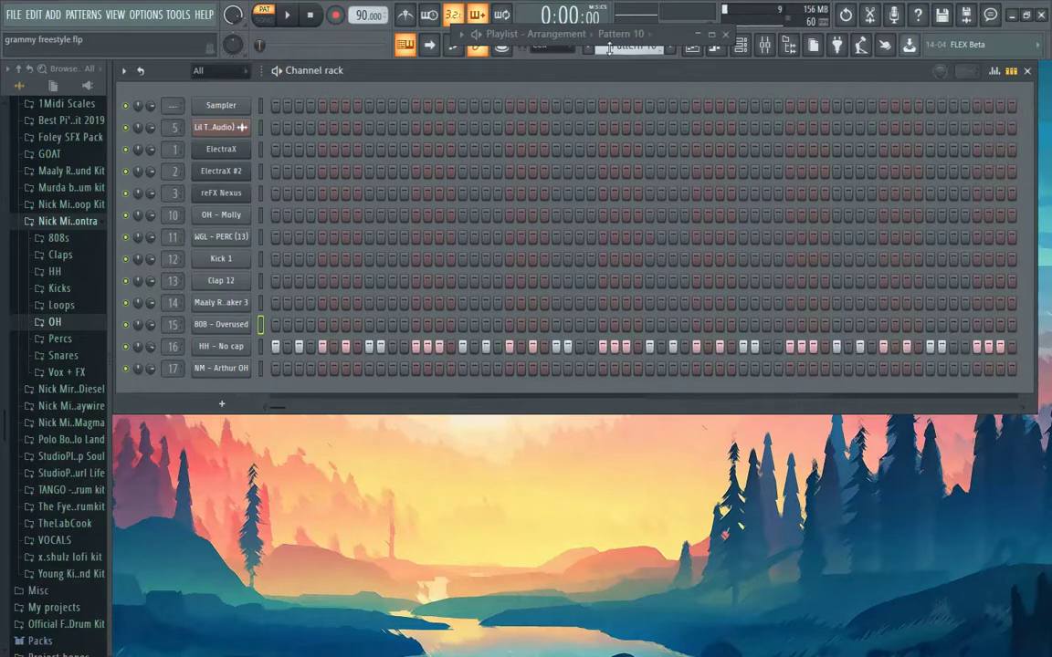
{"action": "left_click", "coordinate": [226, 343]}
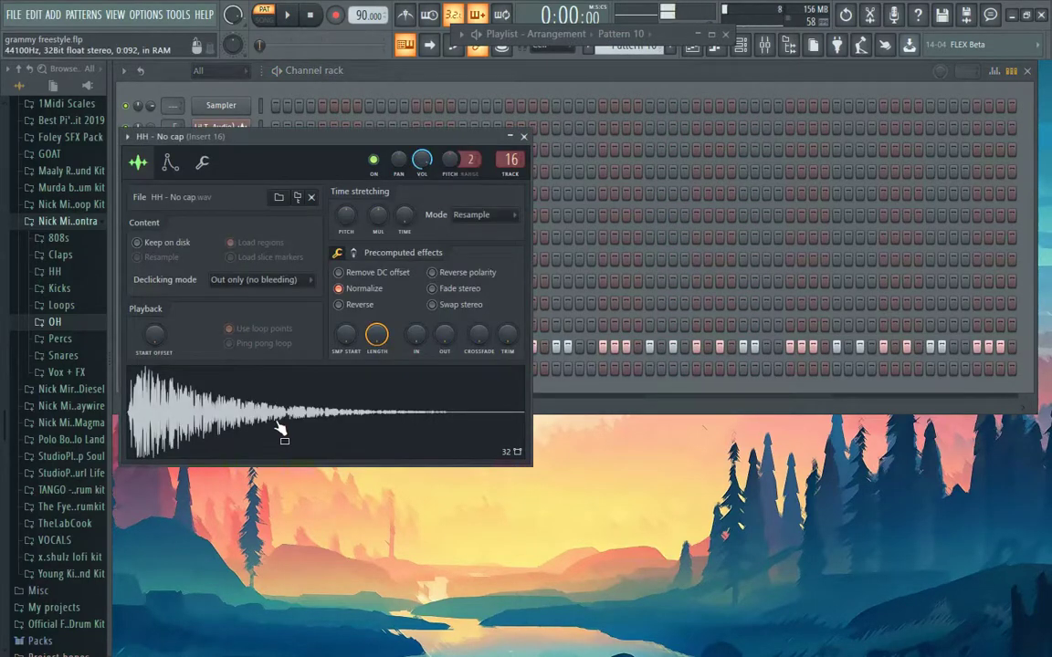
{"action": "left_click", "coordinate": [523, 137]}
Step: Review the HH - No cap notes in the piano roll during playback, return to the channel rack, and stop playback
{"action": "right_click", "coordinate": [205, 330]}
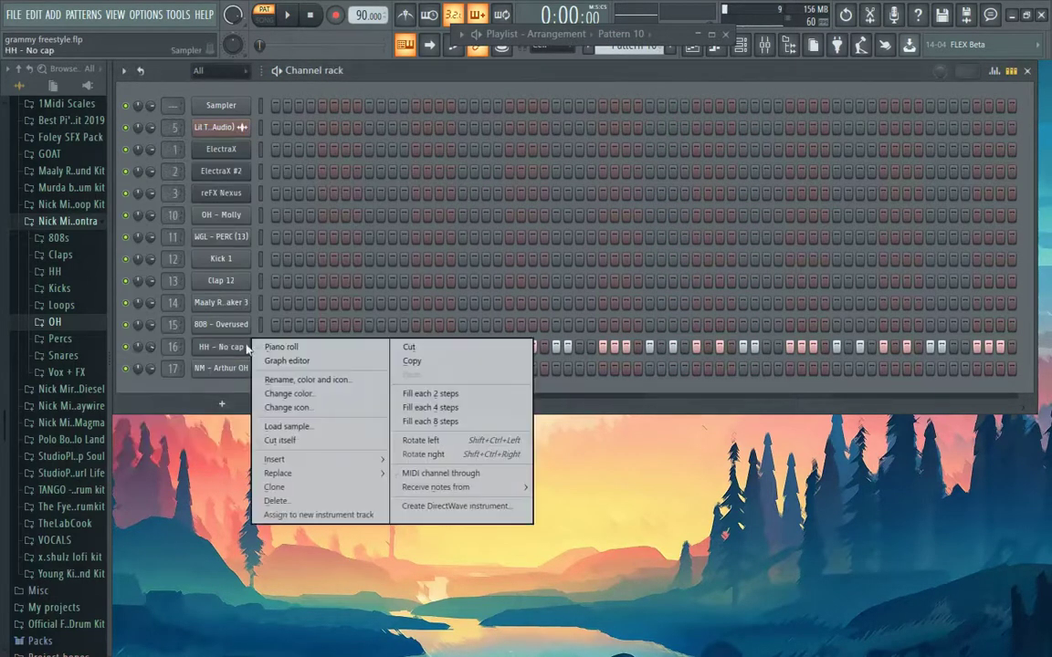
{"action": "left_click", "coordinate": [274, 313]}
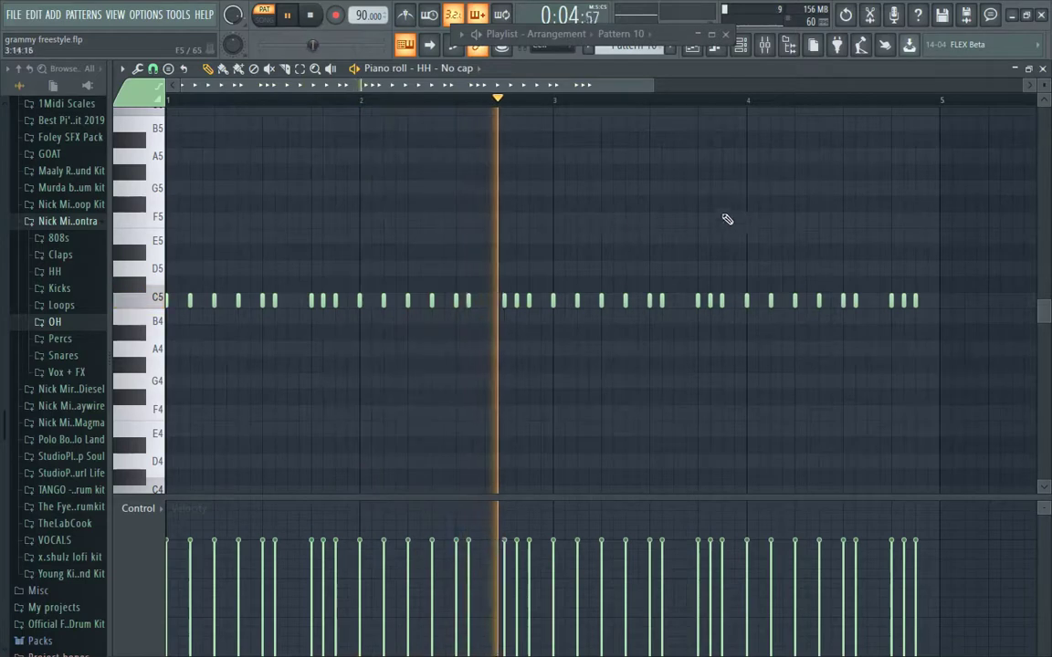
{"action": "key", "text": "F6"}
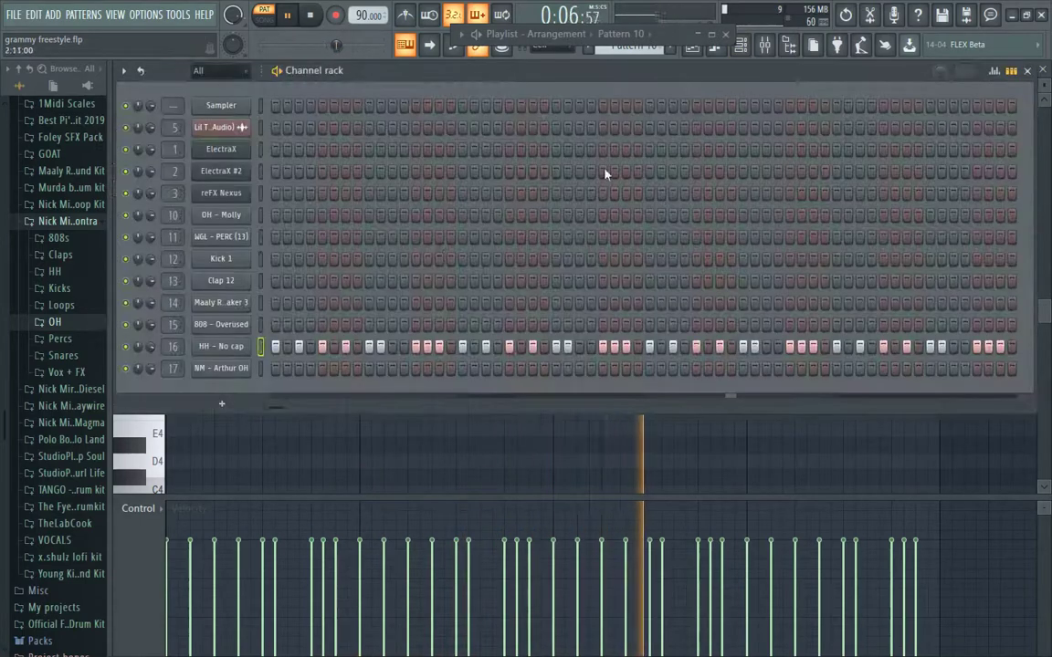
{"action": "key", "text": "space"}
Step: Switch to Pattern 11 and show the sample settings of the NM - Arthur OH channel
{"action": "scroll", "coordinate": [637, 48], "scroll_direction": "down", "scroll_amount": 1}
{"action": "left_click", "coordinate": [229, 368]}
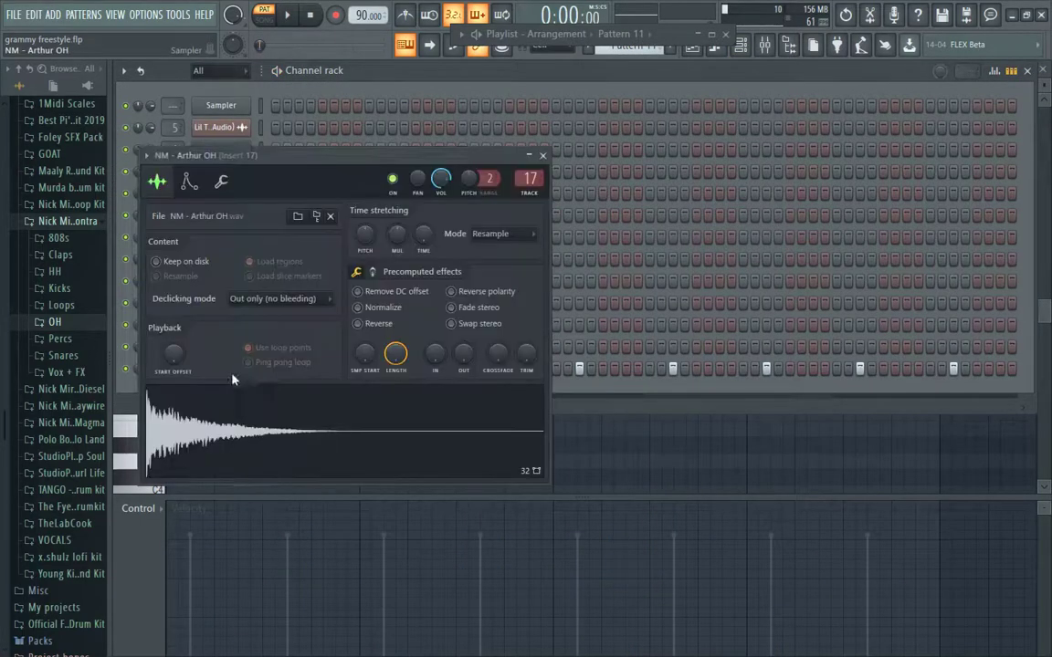
{"action": "left_click", "coordinate": [543, 157]}
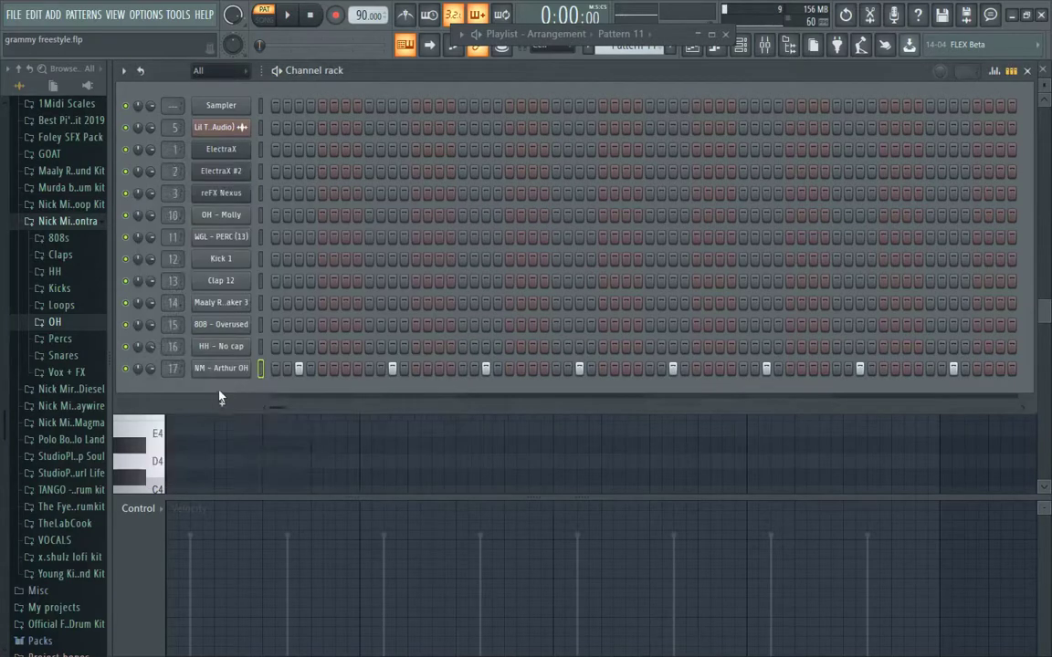
Step: Play the NM - Arthur OH notes in the piano roll, close it, and stop playback
{"action": "right_click", "coordinate": [214, 367]}
{"action": "left_click", "coordinate": [219, 365]}
{"action": "key", "text": "space"}
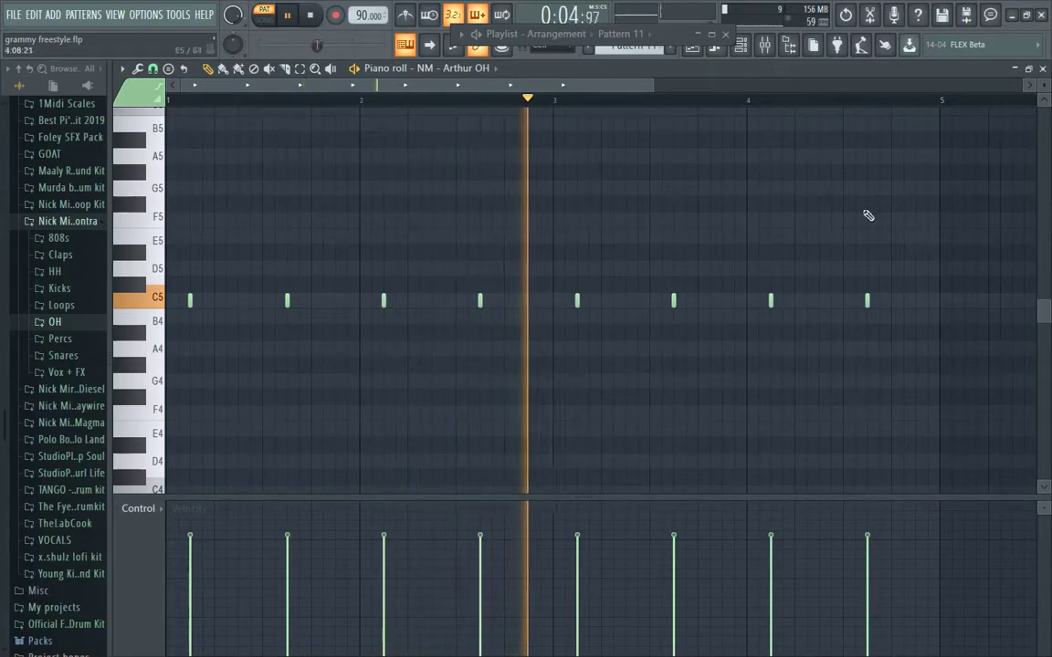
{"action": "key", "text": "F7"}
{"action": "key", "text": "space"}
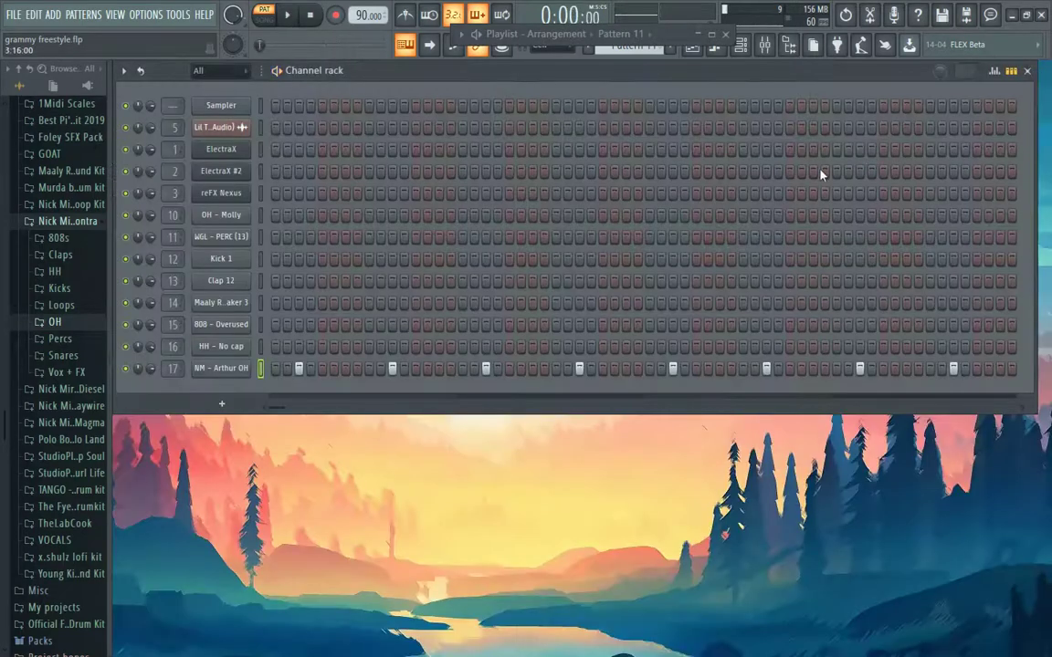
Step: Maximize the playlist and play the full arrangement from bar 1
{"action": "left_click", "coordinate": [712, 36]}
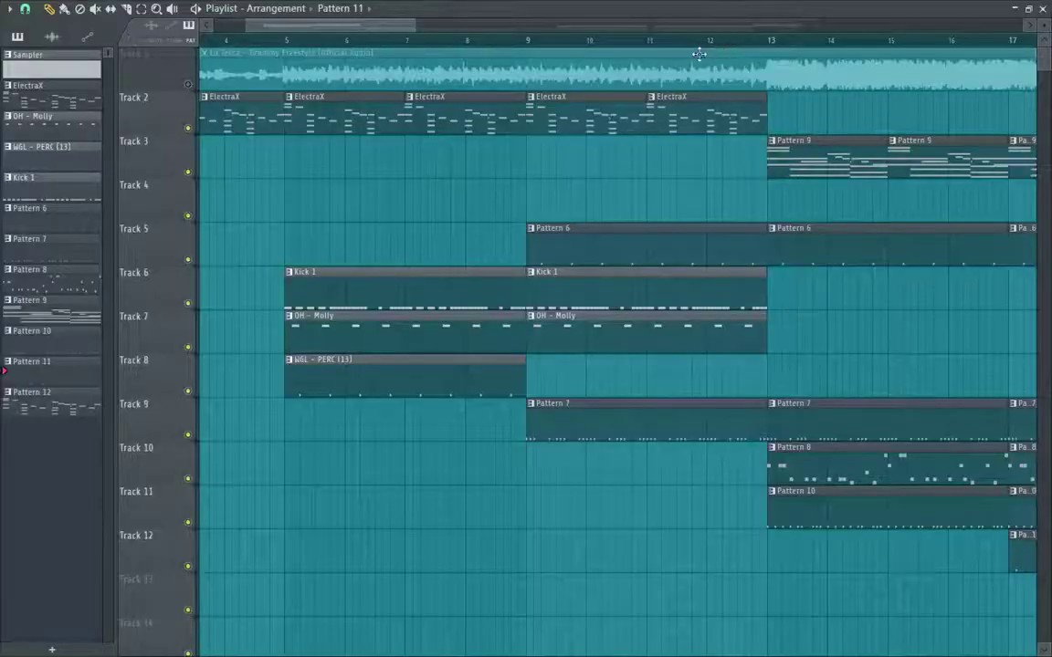
{"action": "scroll", "coordinate": [327, 165], "scroll_direction": "down", "scroll_amount": 4}
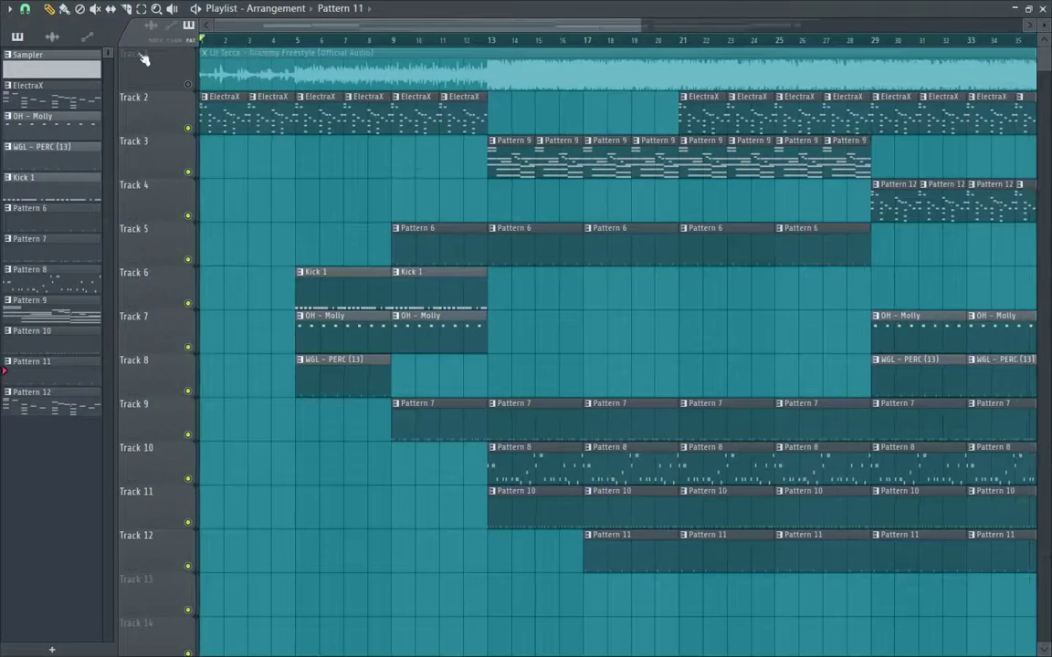
{"action": "scroll", "coordinate": [256, 165], "scroll_direction": "down", "scroll_amount": 3}
{"action": "scroll", "coordinate": [165, 188], "scroll_direction": "up", "scroll_amount": 3}
{"action": "key", "text": "space"}
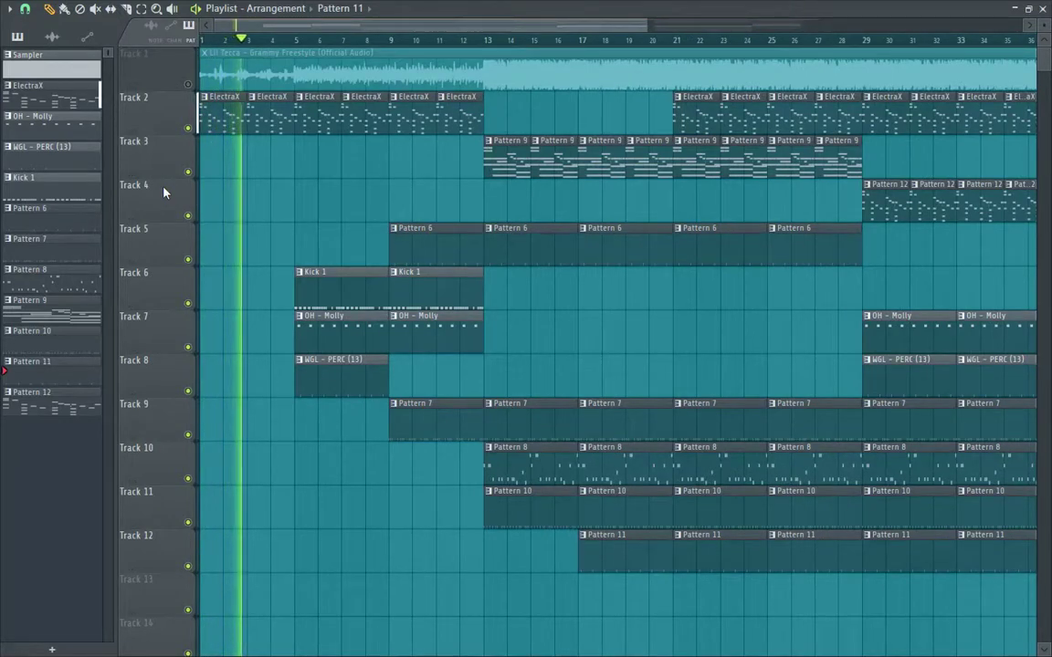
Step: Compare the beat with the original song by unmuting and muting Track 1 twice during playback
{"action": "left_click", "coordinate": [188, 84]}
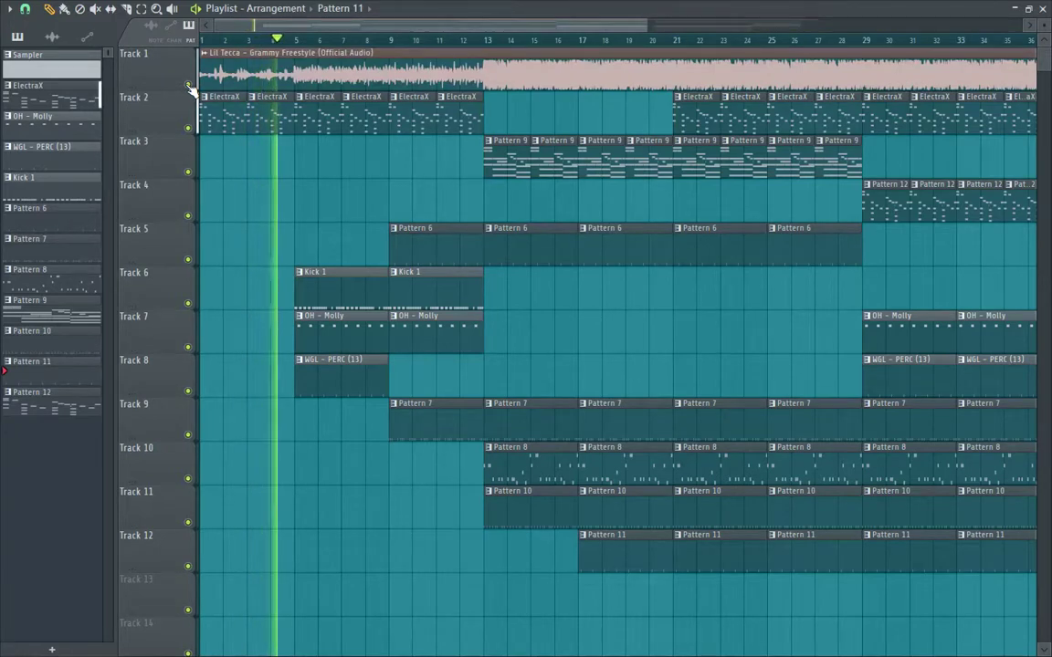
{"action": "left_click", "coordinate": [188, 84]}
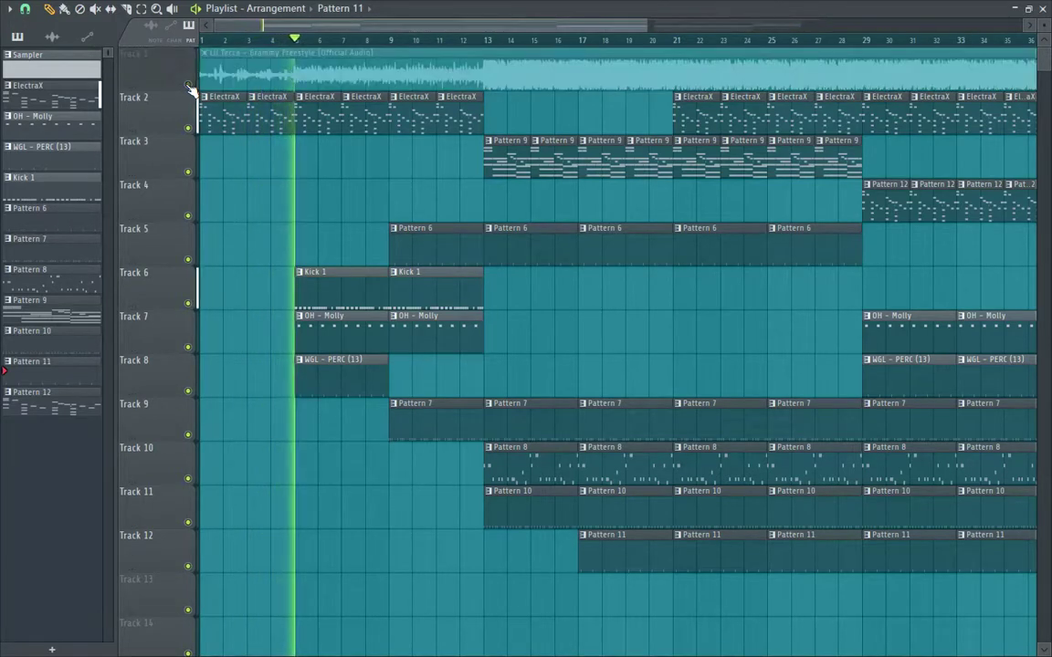
{"action": "left_click", "coordinate": [188, 84]}
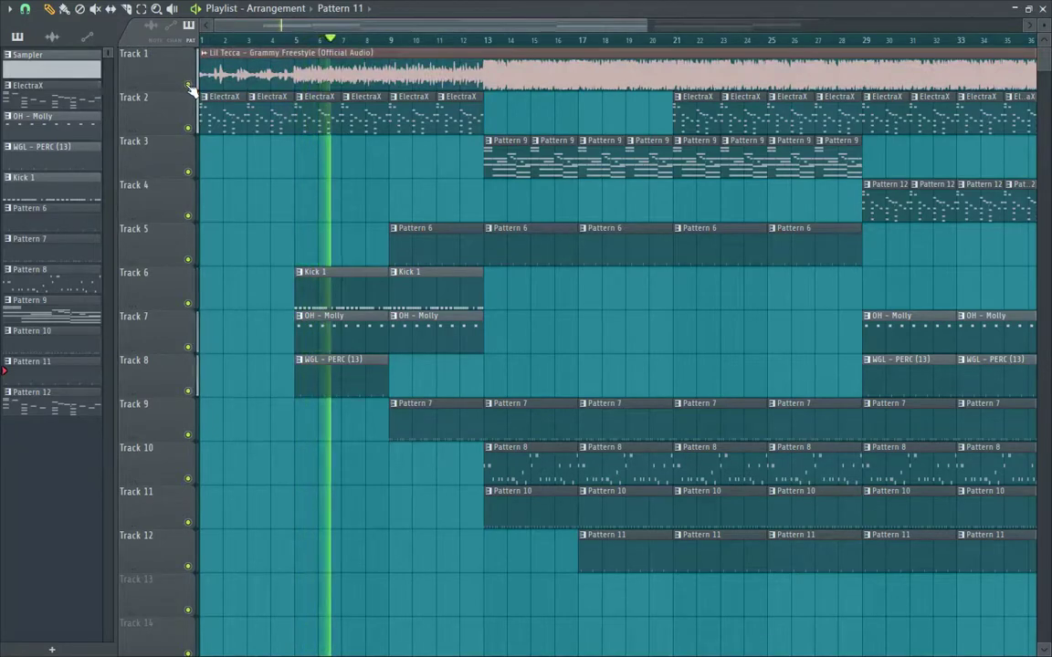
{"action": "left_click", "coordinate": [188, 84]}
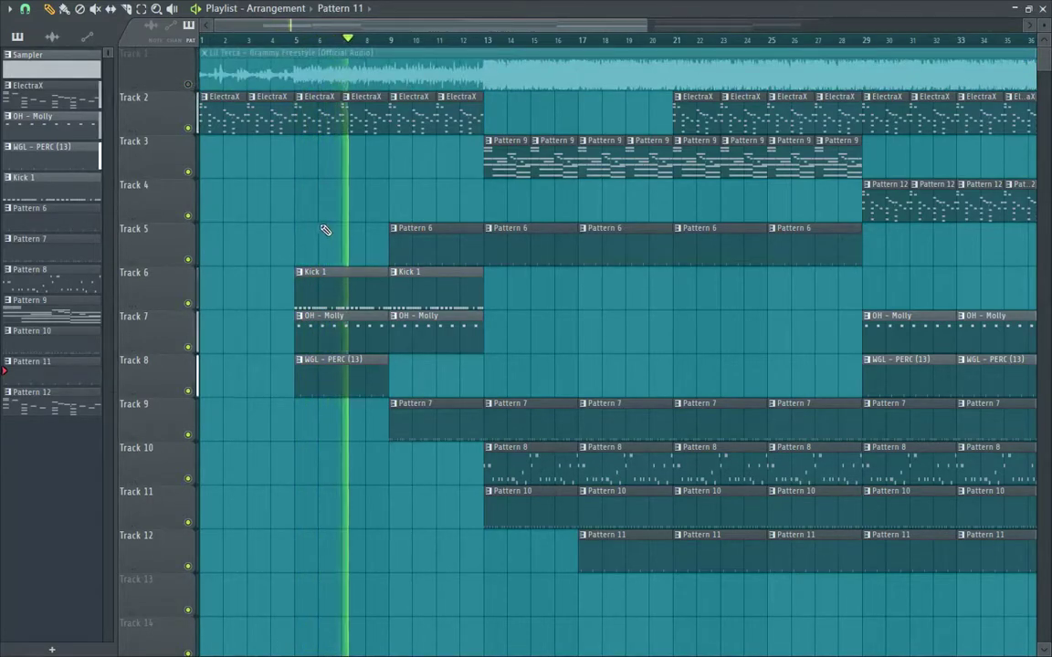
Step: Examine the arrangement of the melody and drum patterns across Tracks 2 to 12 while the song plays
{"action": "scroll", "coordinate": [320, 227], "scroll_direction": "down", "scroll_amount": 3}
{"action": "scroll", "coordinate": [300, 215], "scroll_direction": "up", "scroll_amount": 4}
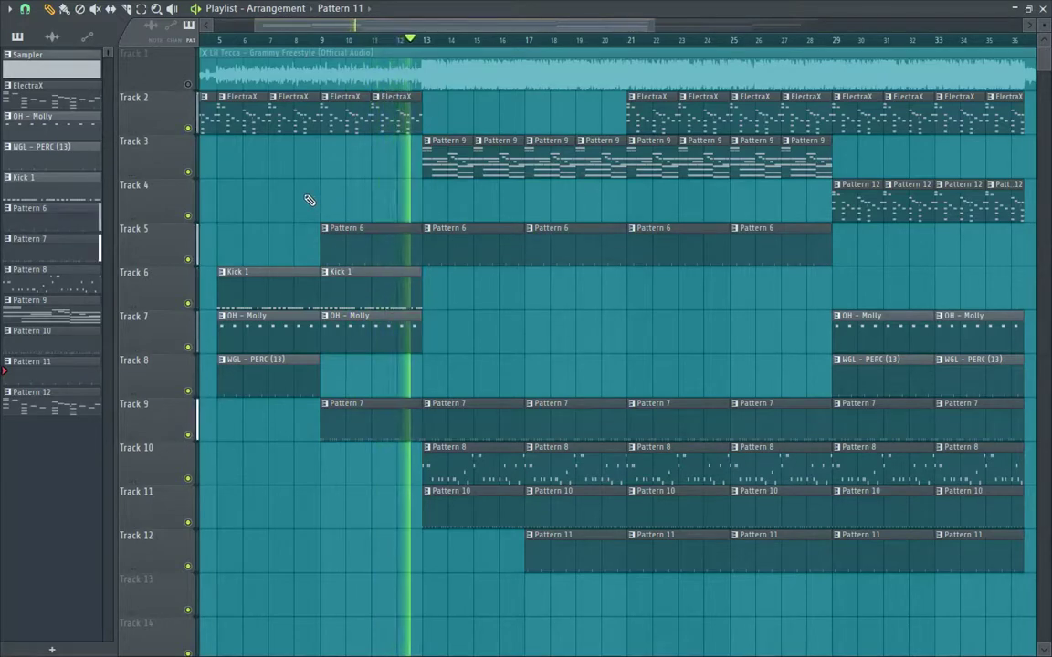
{"action": "scroll", "coordinate": [292, 192], "scroll_direction": "down", "scroll_amount": 4}
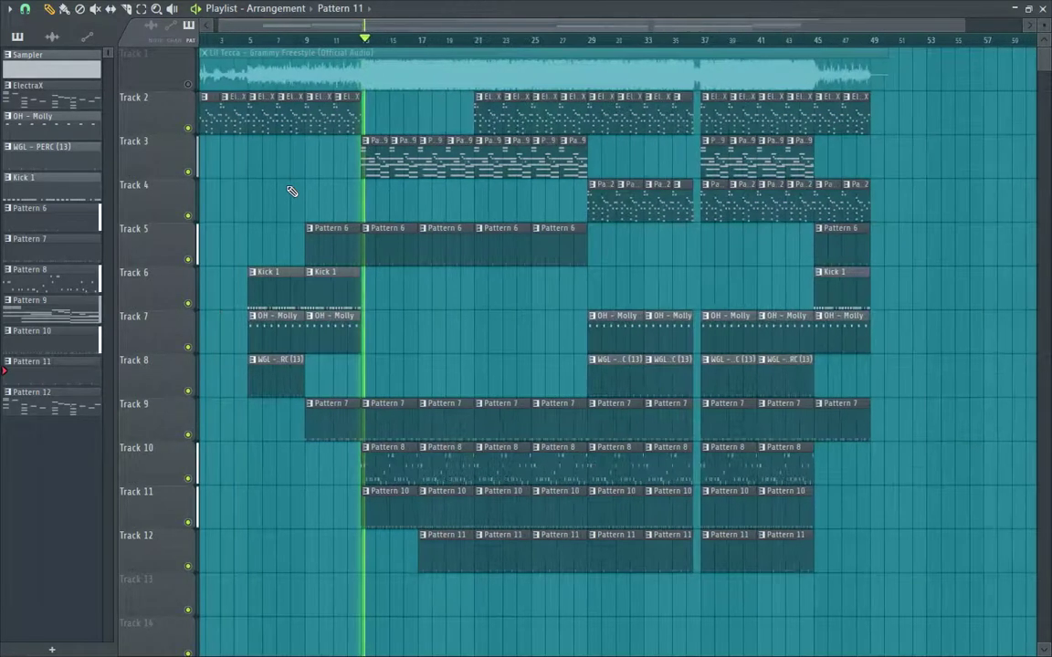
{"action": "scroll", "coordinate": [405, 203], "scroll_direction": "up", "scroll_amount": 3}
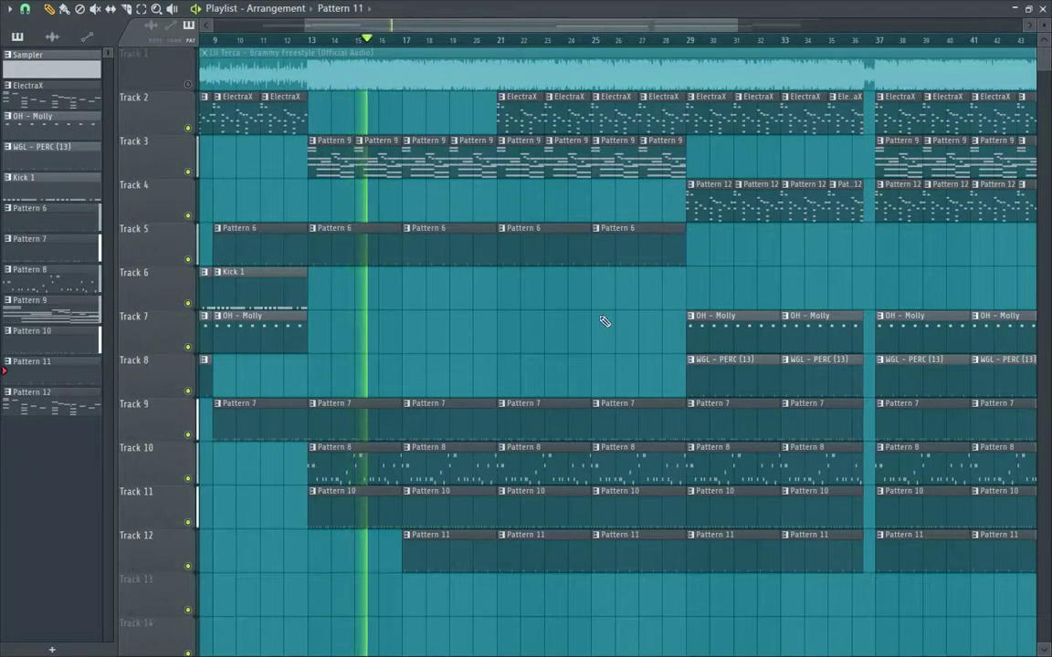
{"action": "scroll", "coordinate": [582, 319], "scroll_direction": "down", "scroll_amount": 6}
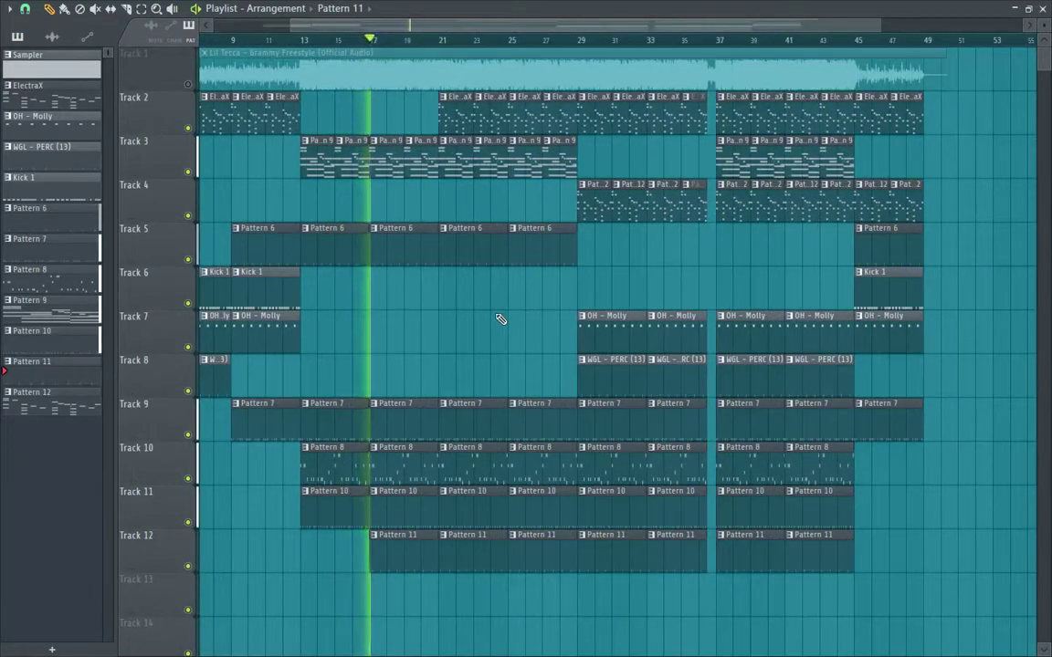
{"action": "scroll", "coordinate": [501, 318], "scroll_direction": "up", "scroll_amount": 2}
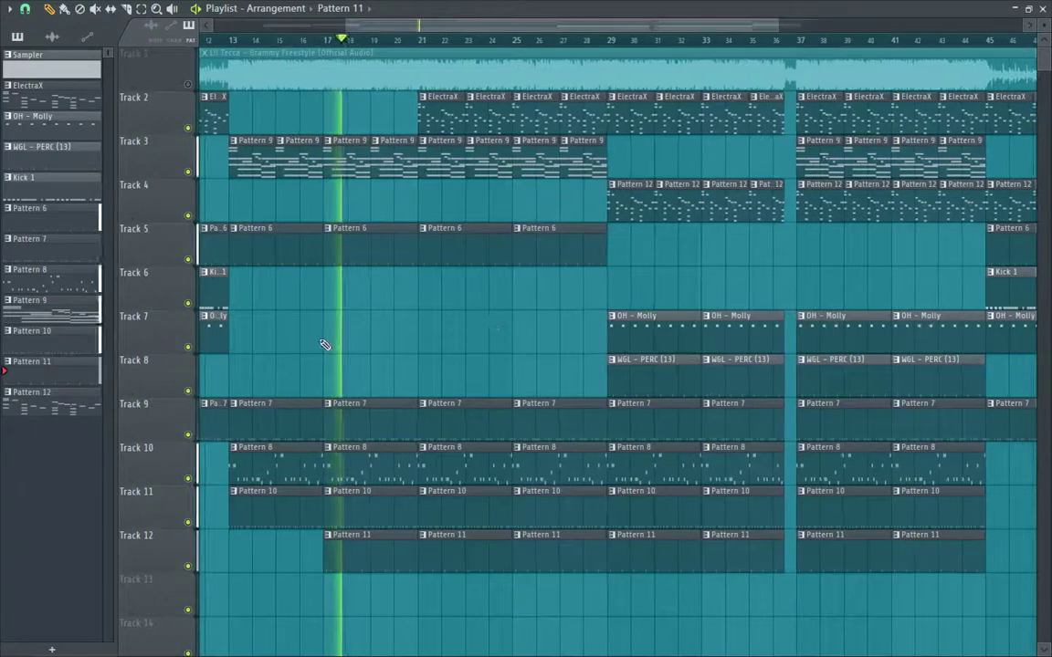
{"action": "scroll", "coordinate": [340, 345], "scroll_direction": "up", "scroll_amount": 2}
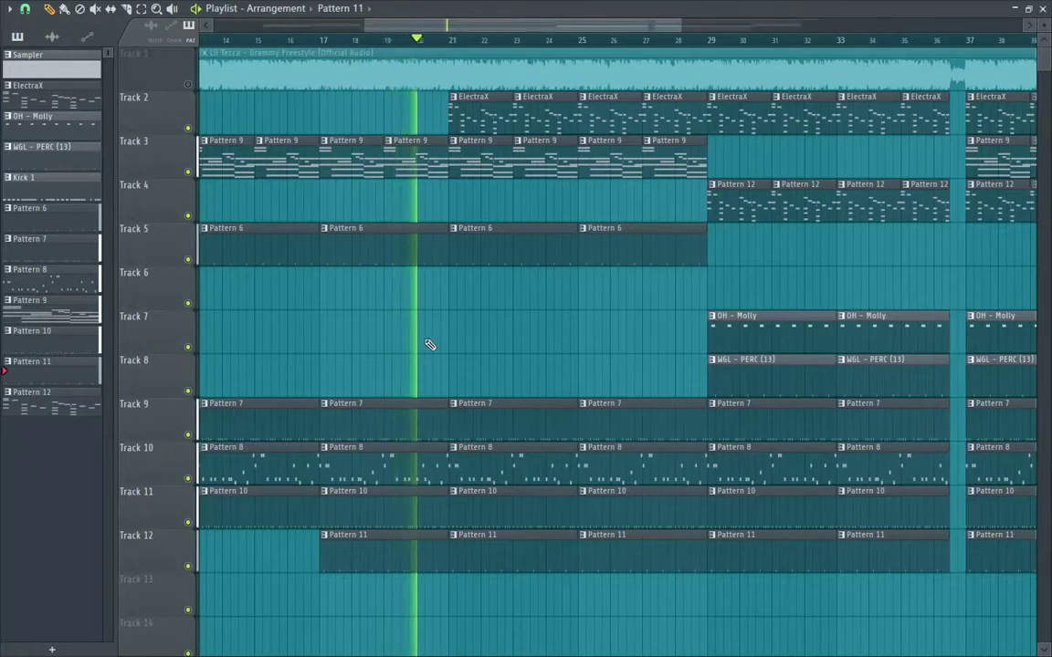
{"action": "scroll", "coordinate": [424, 350], "scroll_direction": "down", "scroll_amount": 4}
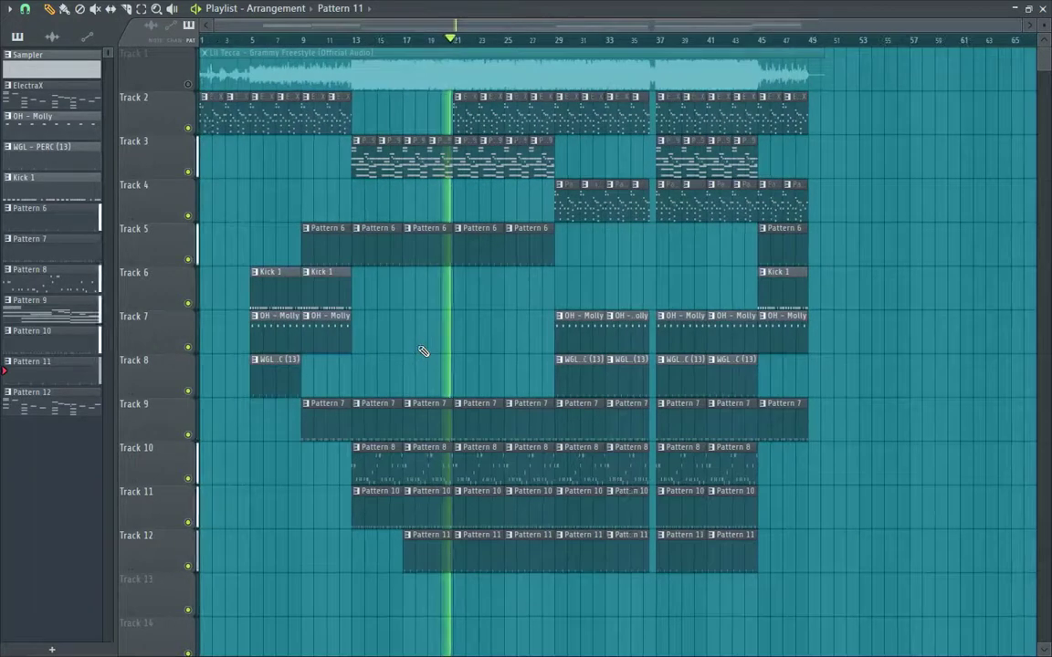
{"action": "scroll", "coordinate": [548, 357], "scroll_direction": "down", "scroll_amount": 3}
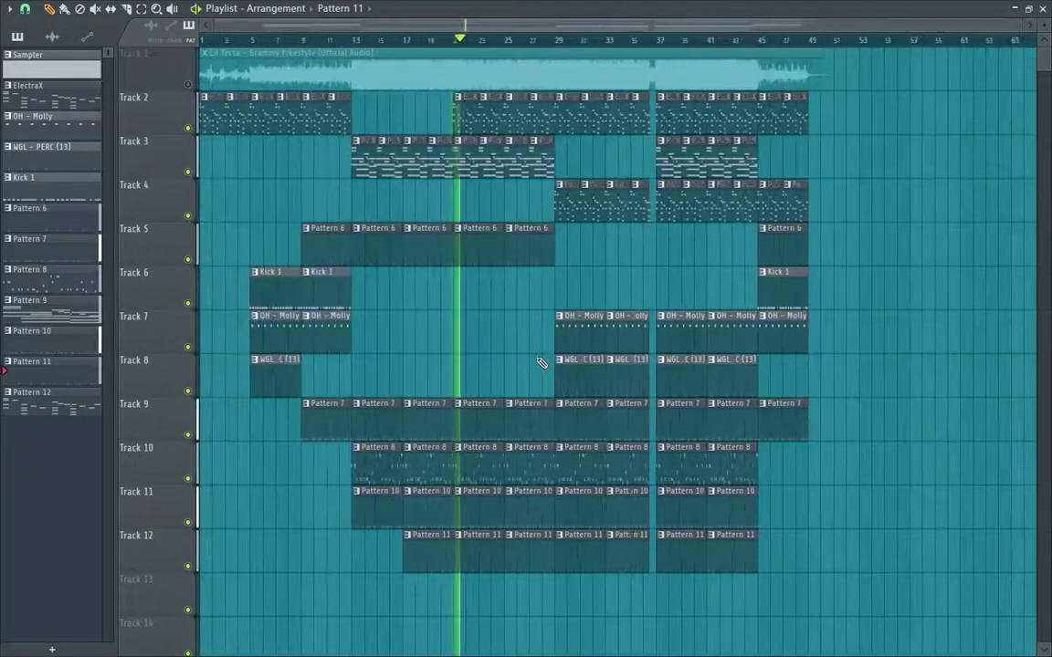
Step: Restart playback of the arrangement from bar 29, where the Pattern 12, OH - Molly and WGL - PERC (13) clips come in
{"action": "scroll", "coordinate": [541, 363], "scroll_direction": "up", "scroll_amount": 4}
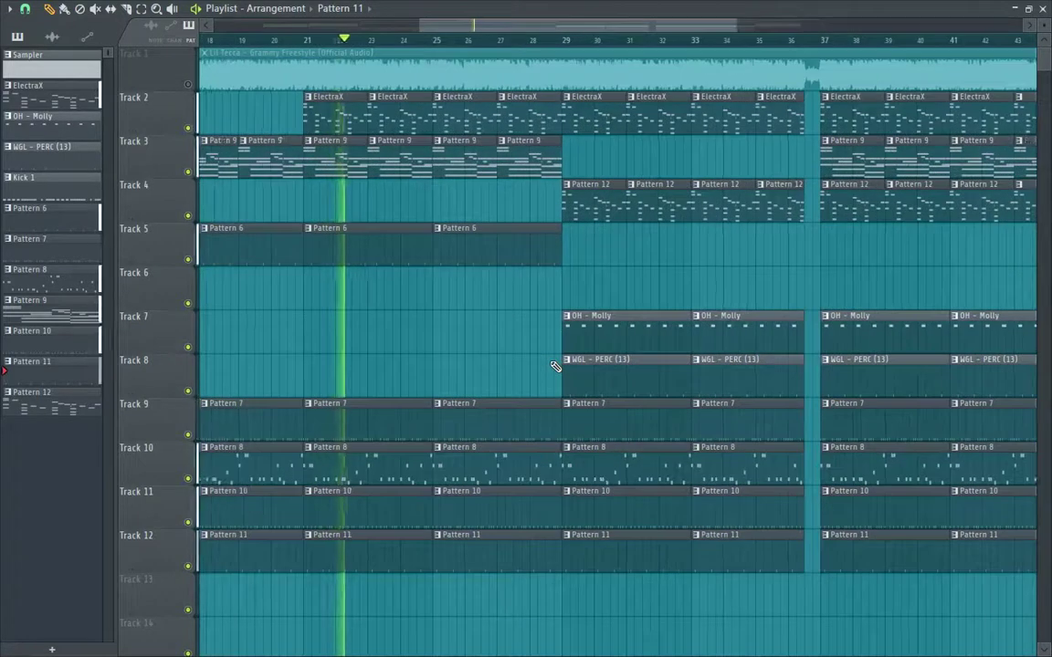
{"action": "scroll", "coordinate": [535, 249], "scroll_direction": "up", "scroll_amount": 3}
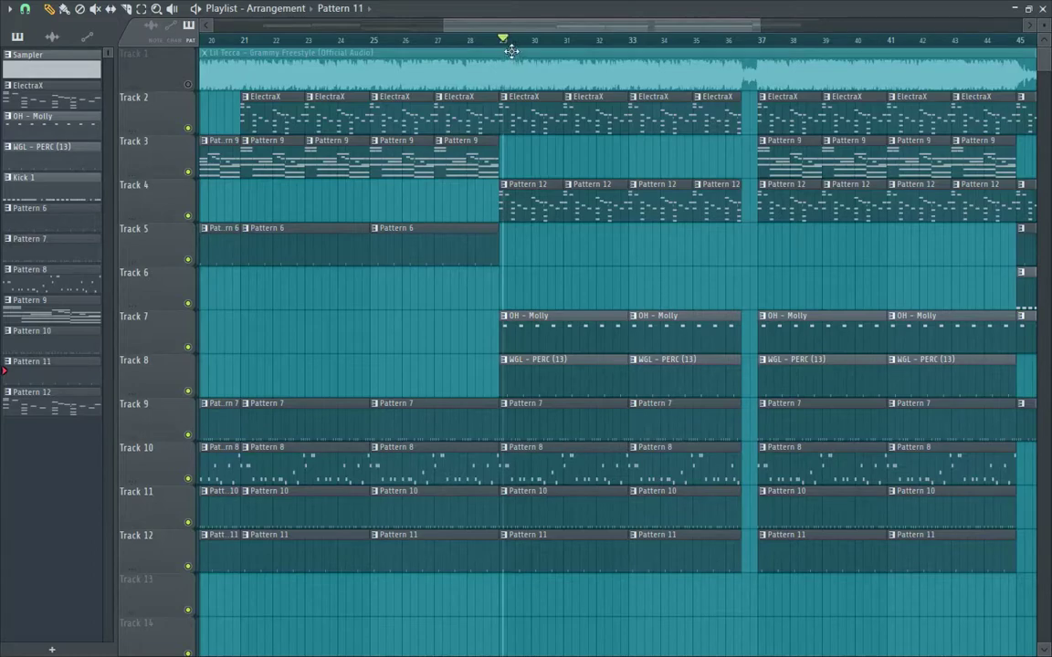
{"action": "key", "text": "space"}
{"action": "scroll", "coordinate": [693, 235], "scroll_direction": "down", "scroll_amount": 3}
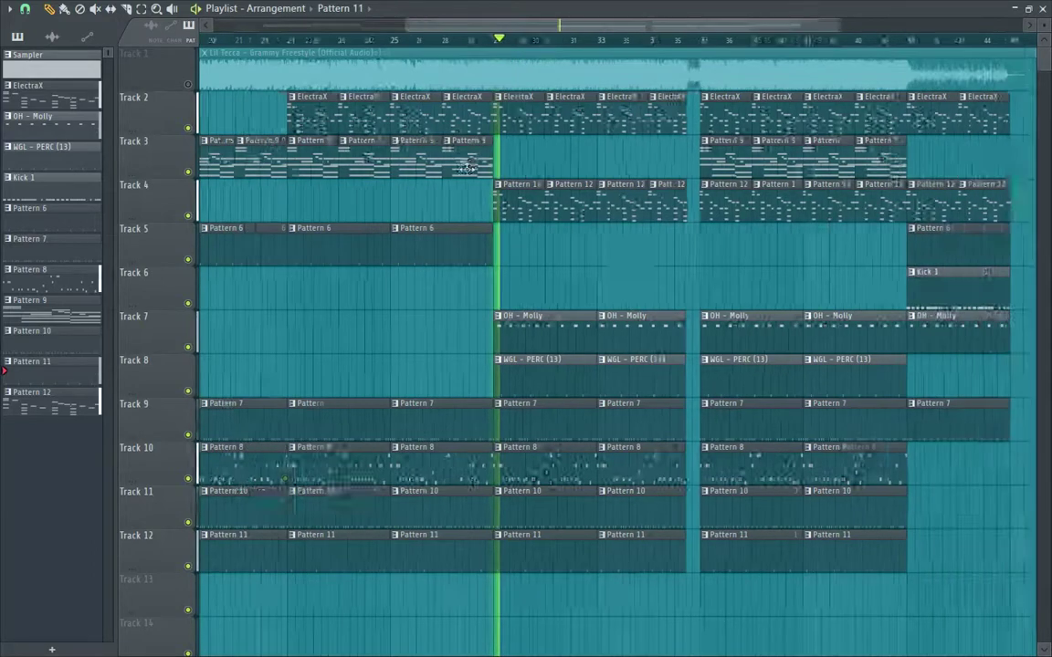
{"action": "scroll", "coordinate": [789, 277], "scroll_direction": "up", "scroll_amount": 2}
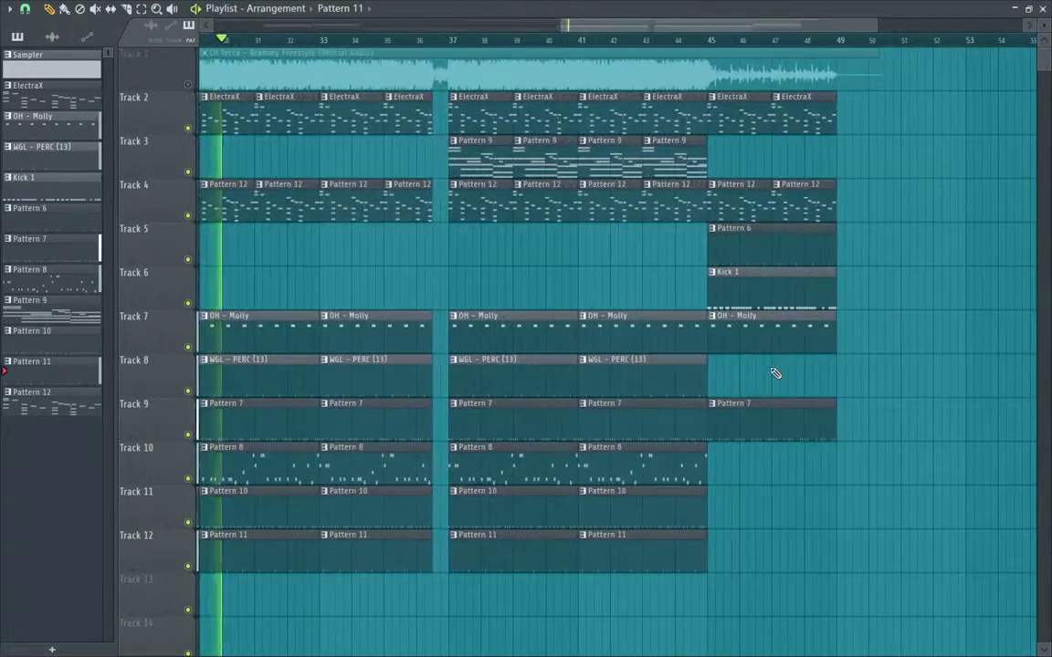
{"action": "scroll", "coordinate": [775, 373], "scroll_direction": "down", "scroll_amount": 4}
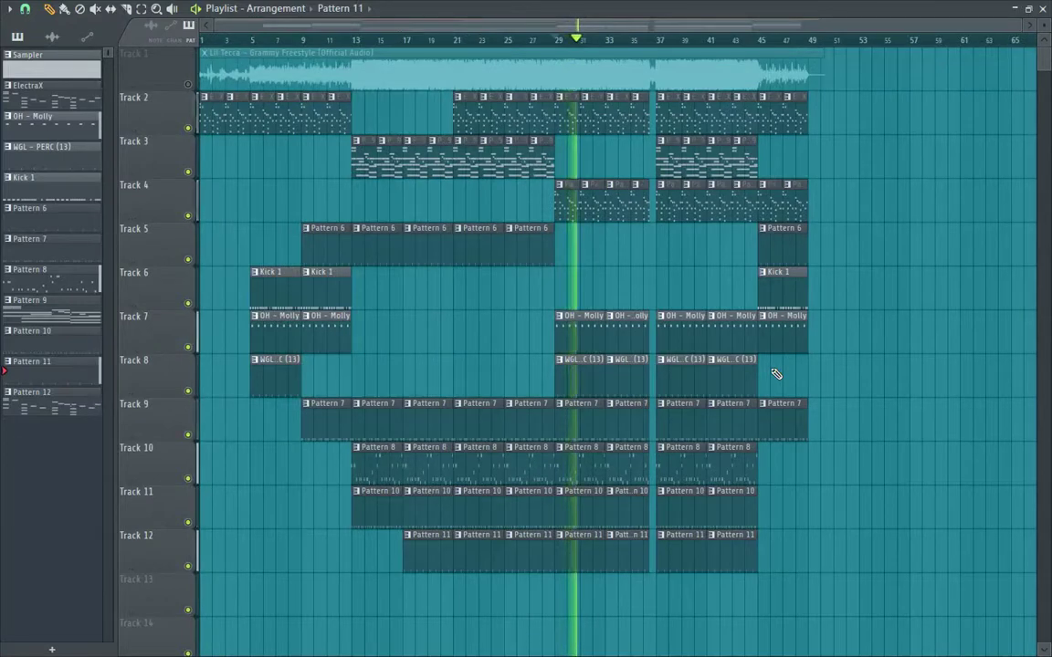
Step: Examine the gap in the clips just before bar 37 as the song plays through it, and stop playback
{"action": "scroll", "coordinate": [745, 374], "scroll_direction": "up", "scroll_amount": 4}
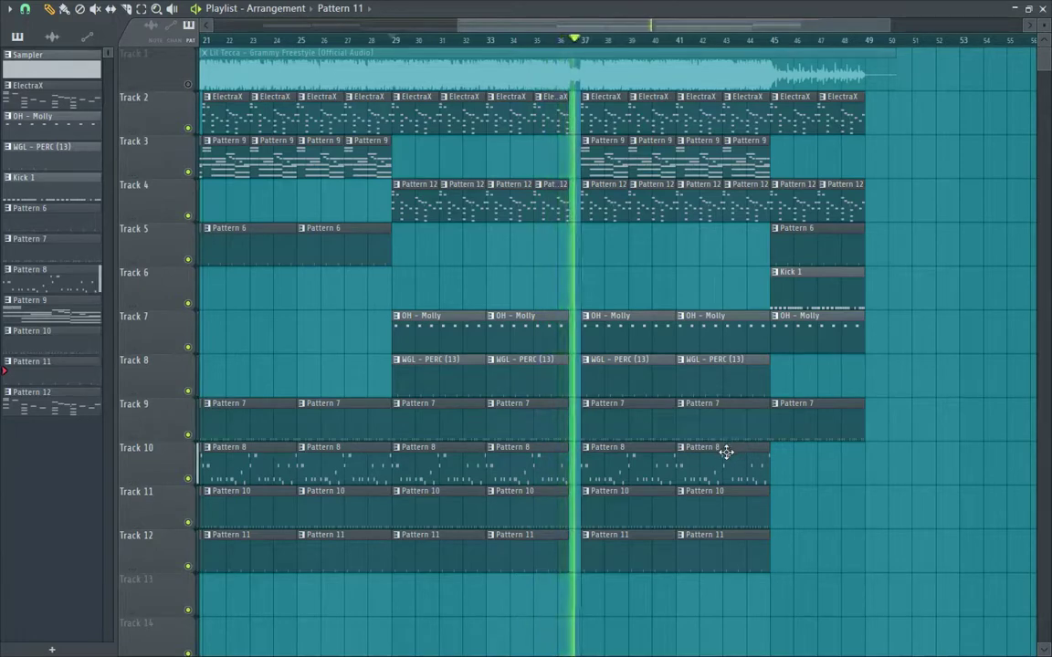
{"action": "scroll", "coordinate": [532, 297], "scroll_direction": "down", "scroll_amount": 1}
{"action": "scroll", "coordinate": [532, 297], "scroll_direction": "down", "scroll_amount": 1}
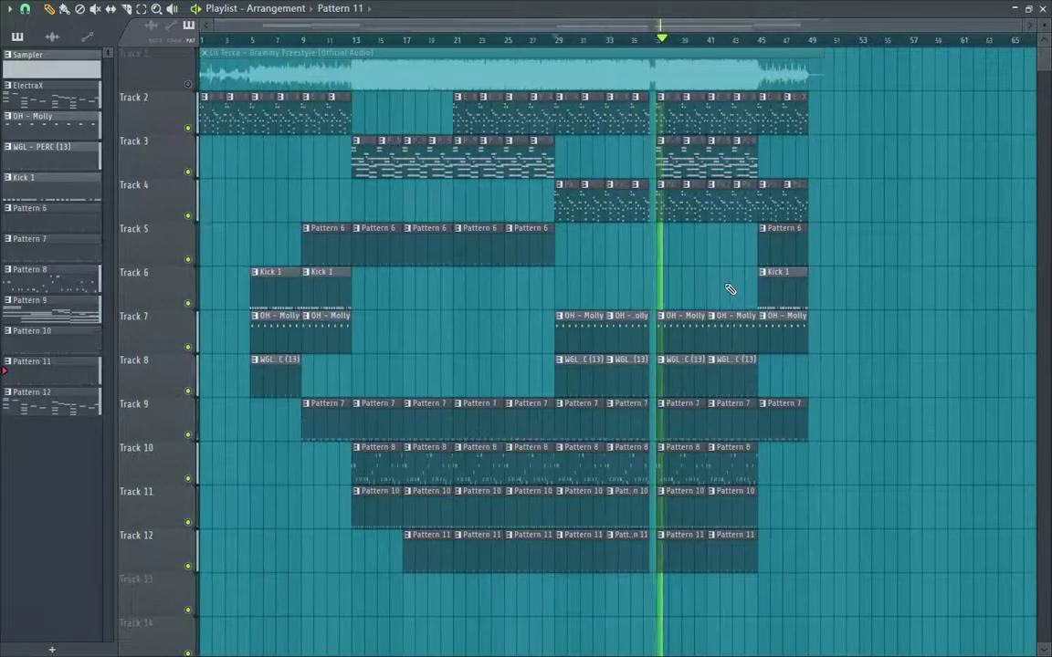
{"action": "key", "text": "space"}
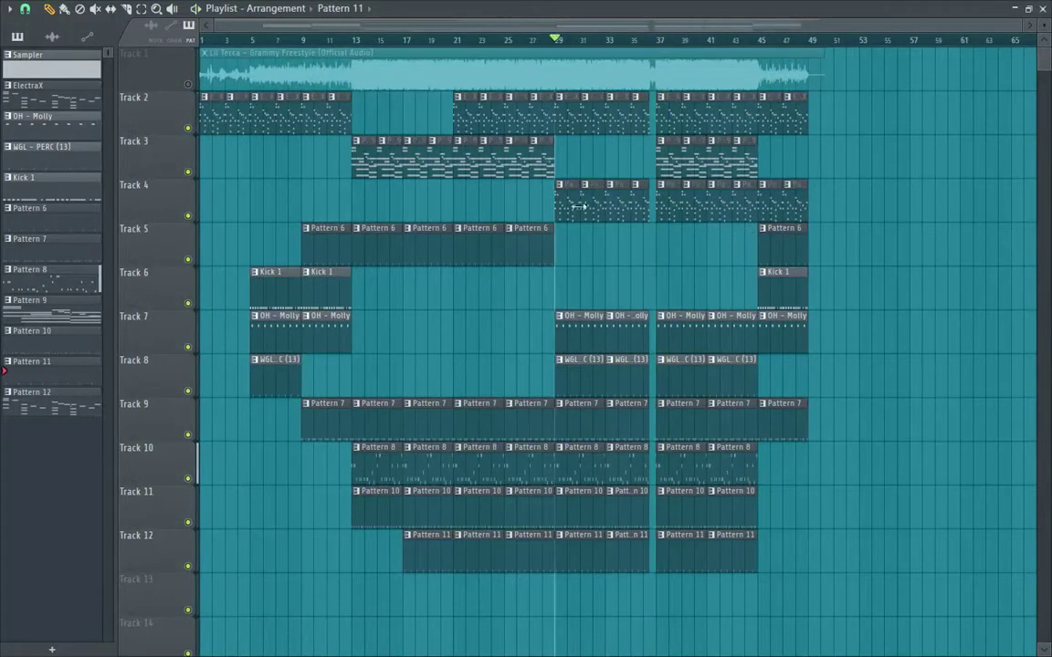